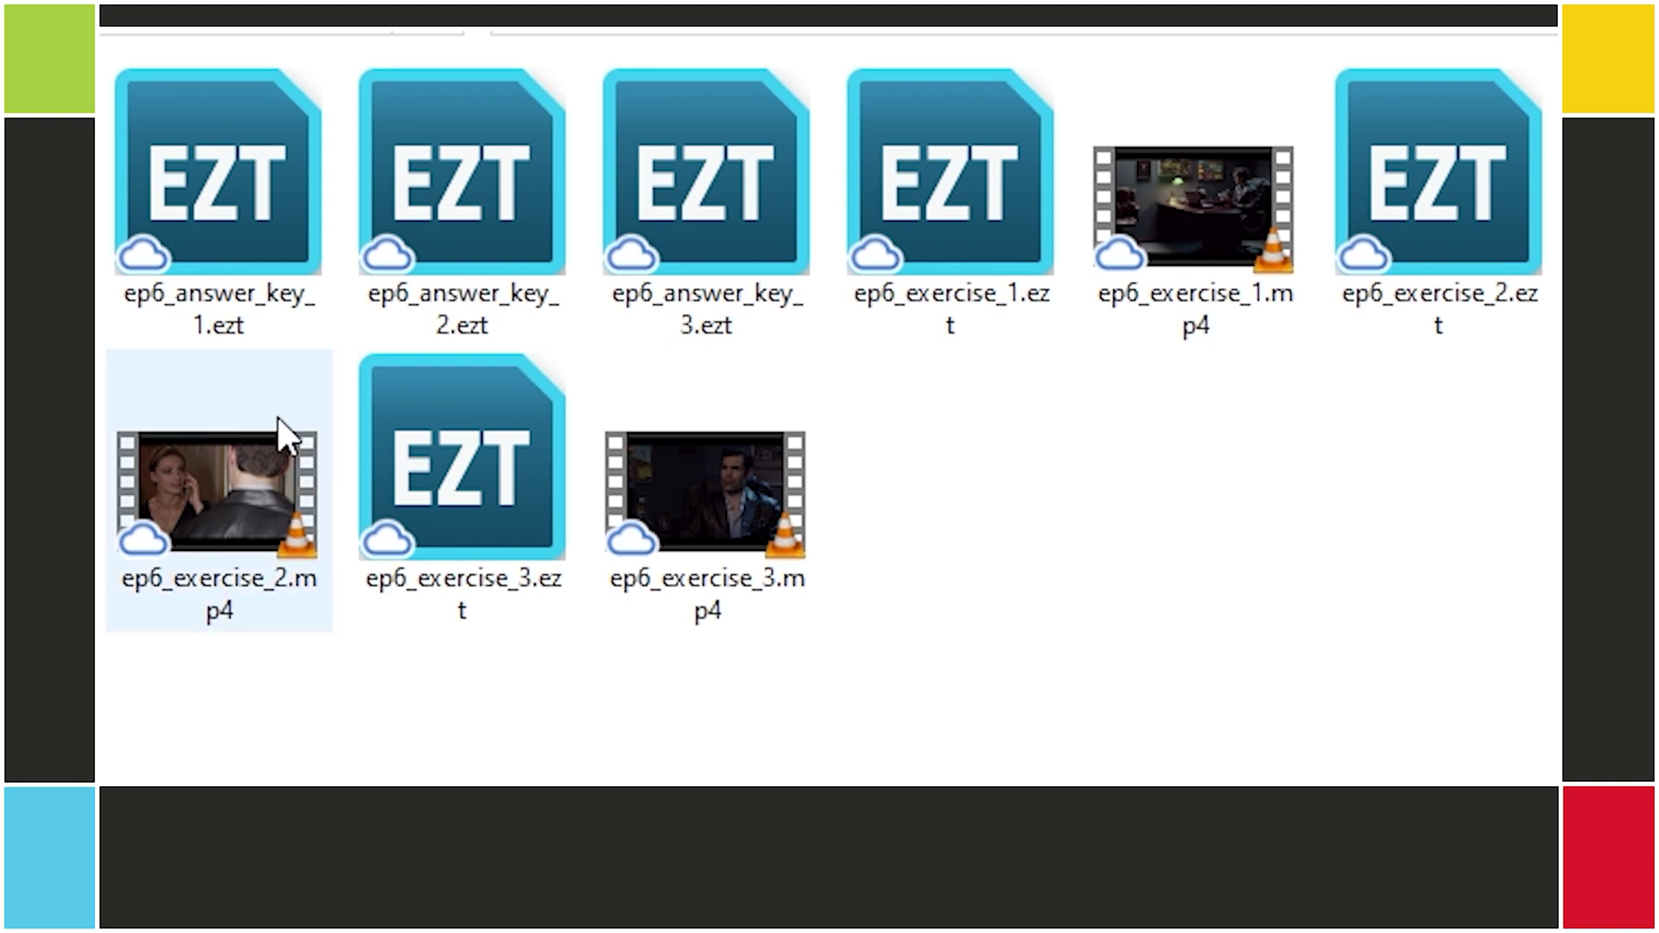
- Open ep6_exercise_1.ezt from File Explorer so its 19 subtitles load in EZTitles
{"action": "left_click", "coordinate": [955, 212]}
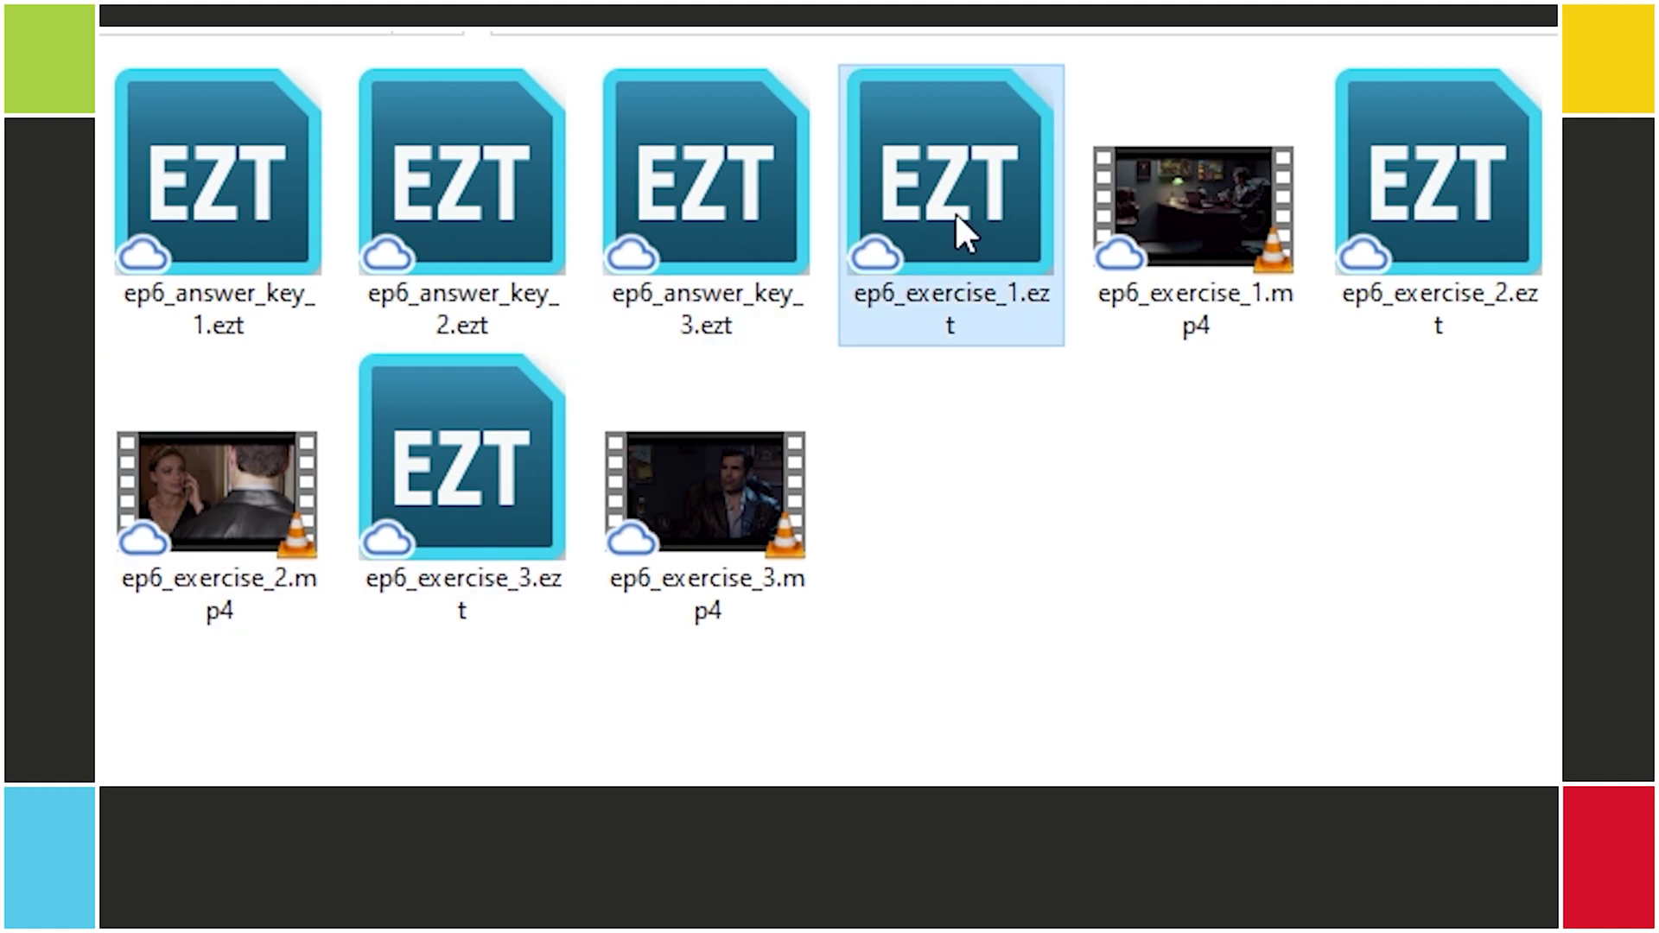
{"action": "double_click", "coordinate": [955, 212]}
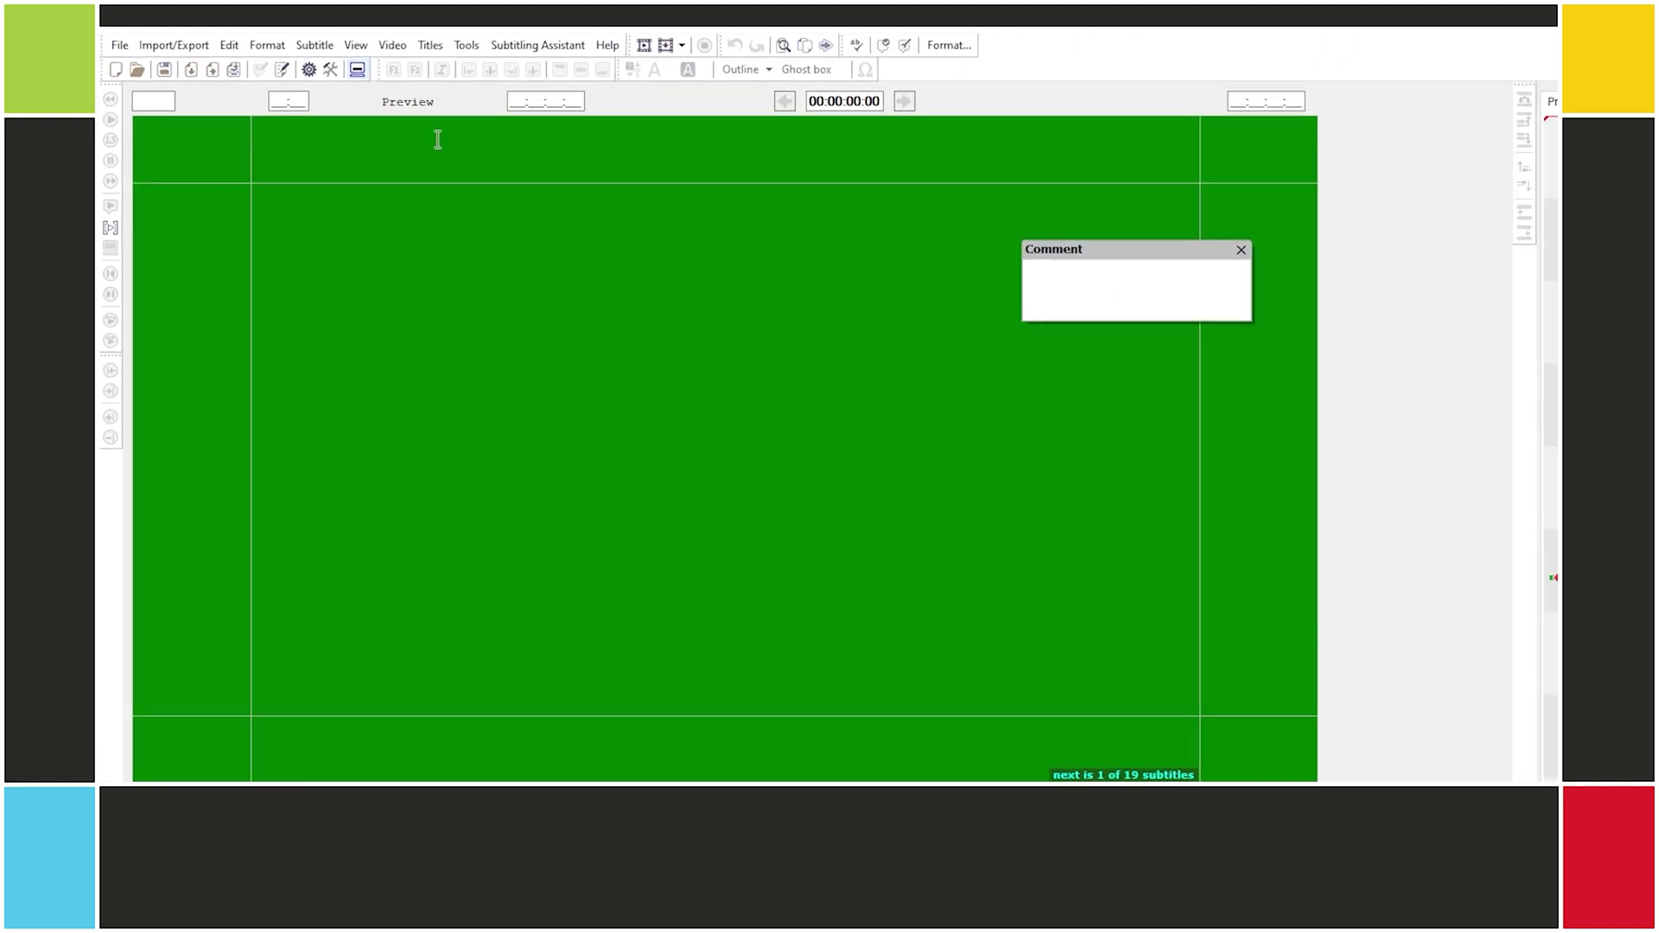
- Load ep6_exercise_1.mp4 through Video > Open Video File
{"action": "left_click", "coordinate": [339, 43]}
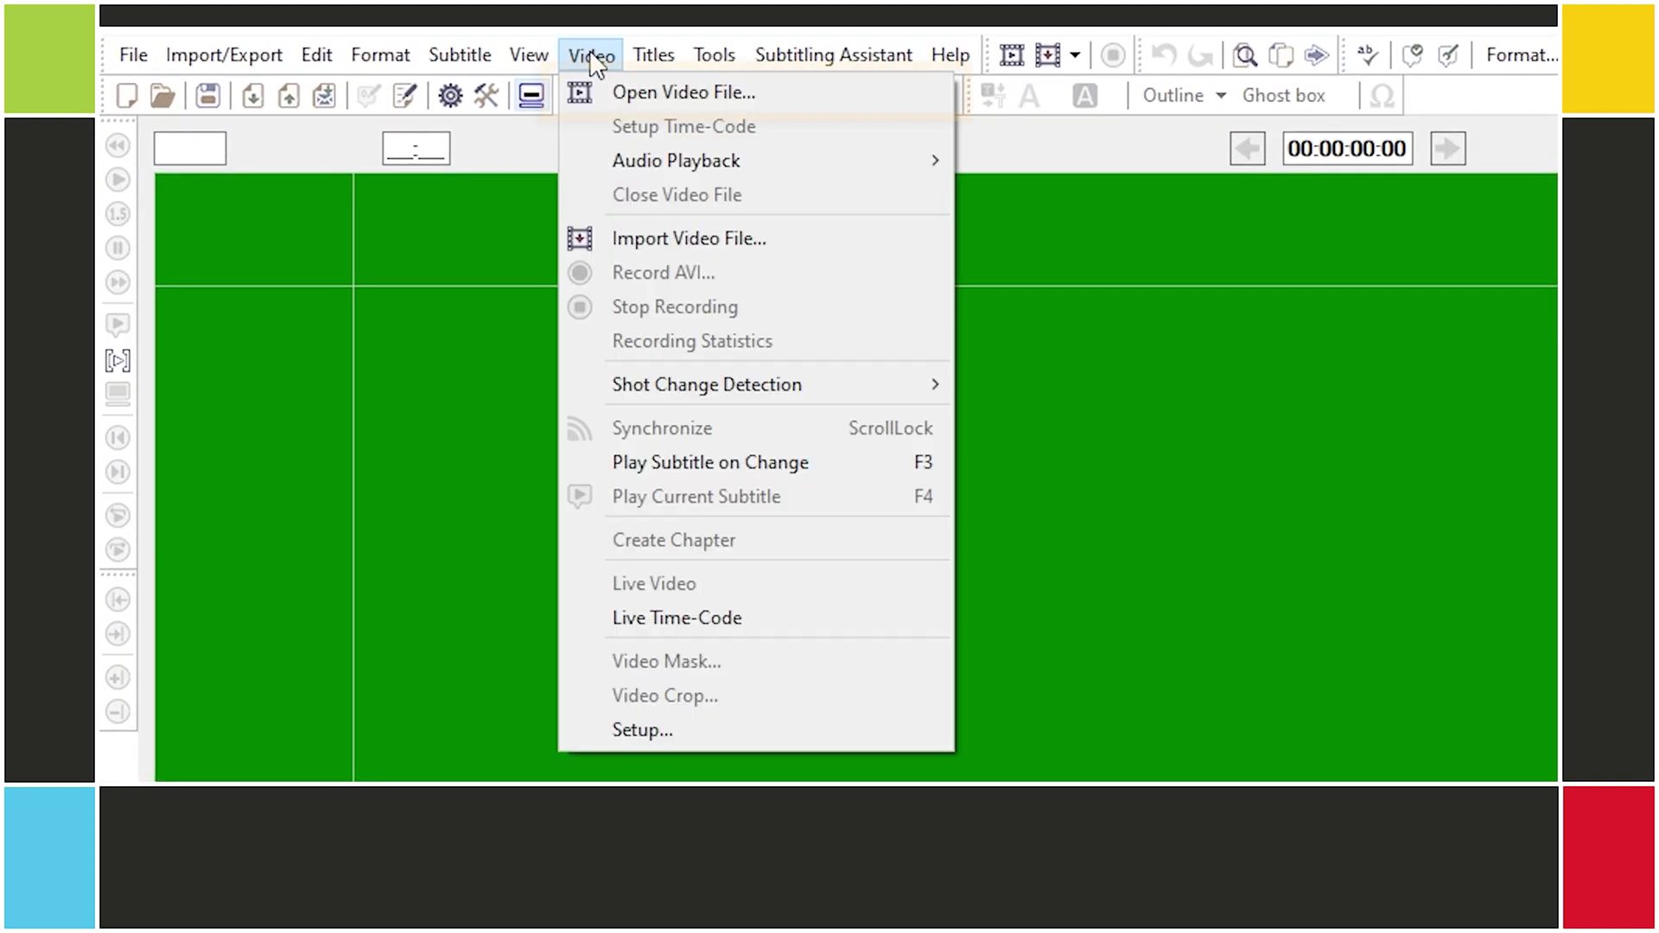
{"action": "left_click", "coordinate": [644, 97]}
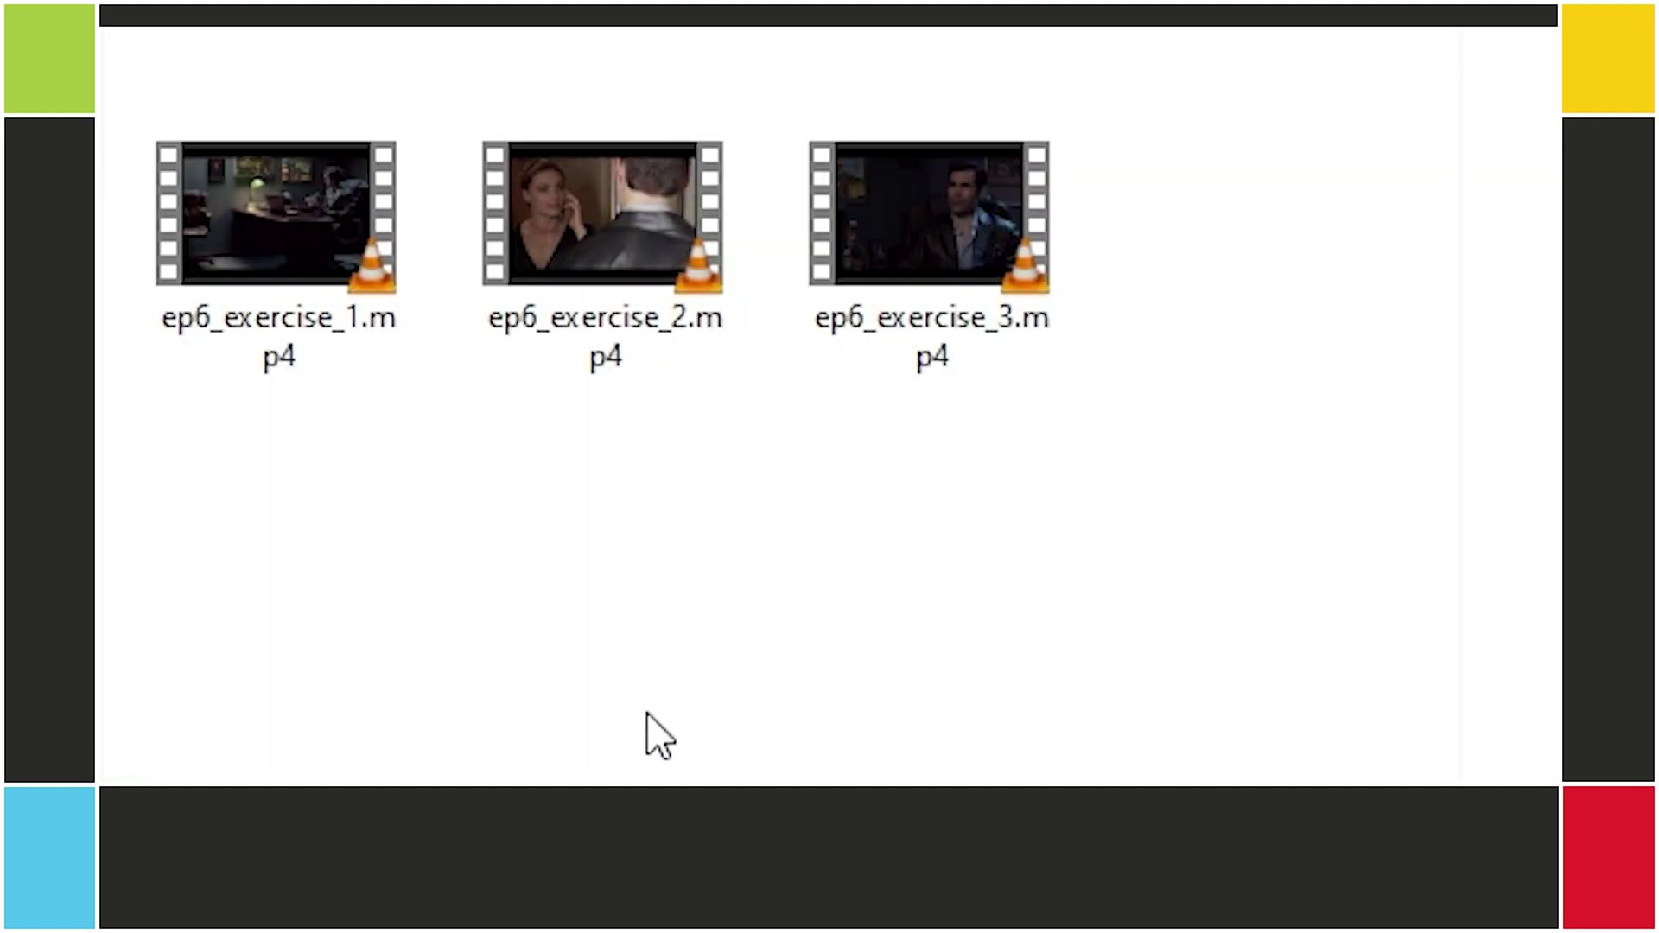
{"action": "double_click", "coordinate": [232, 294]}
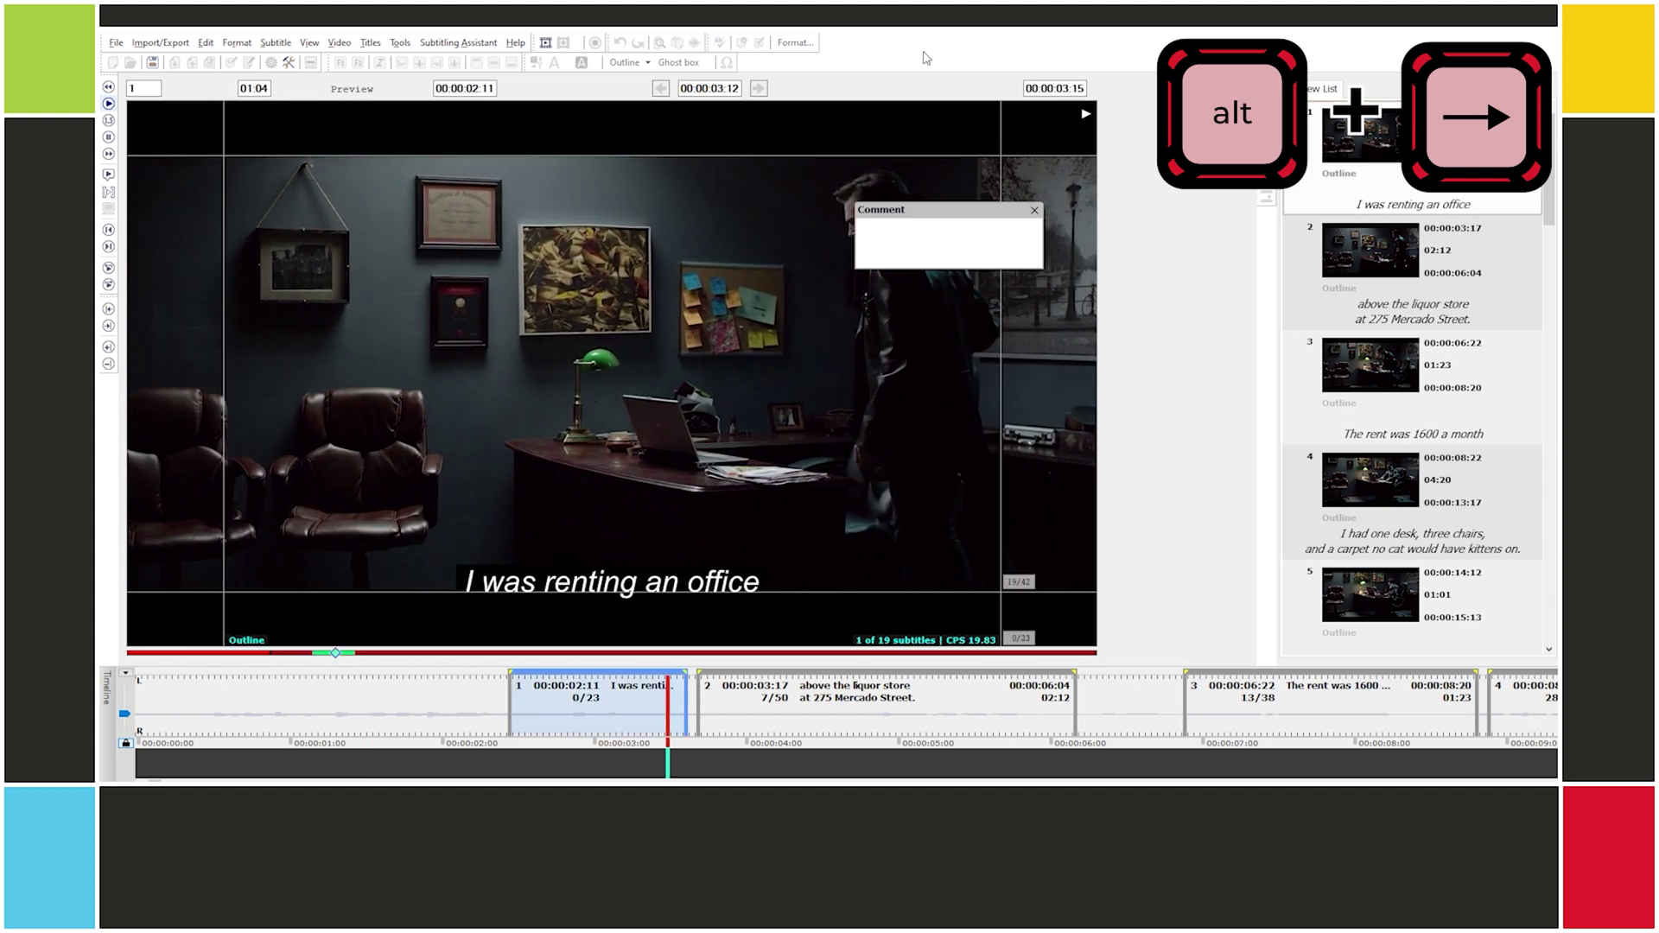
- Step between the first subtitles, then play and pause on 'above the liquor store'
{"action": "key", "text": "alt+Right"}
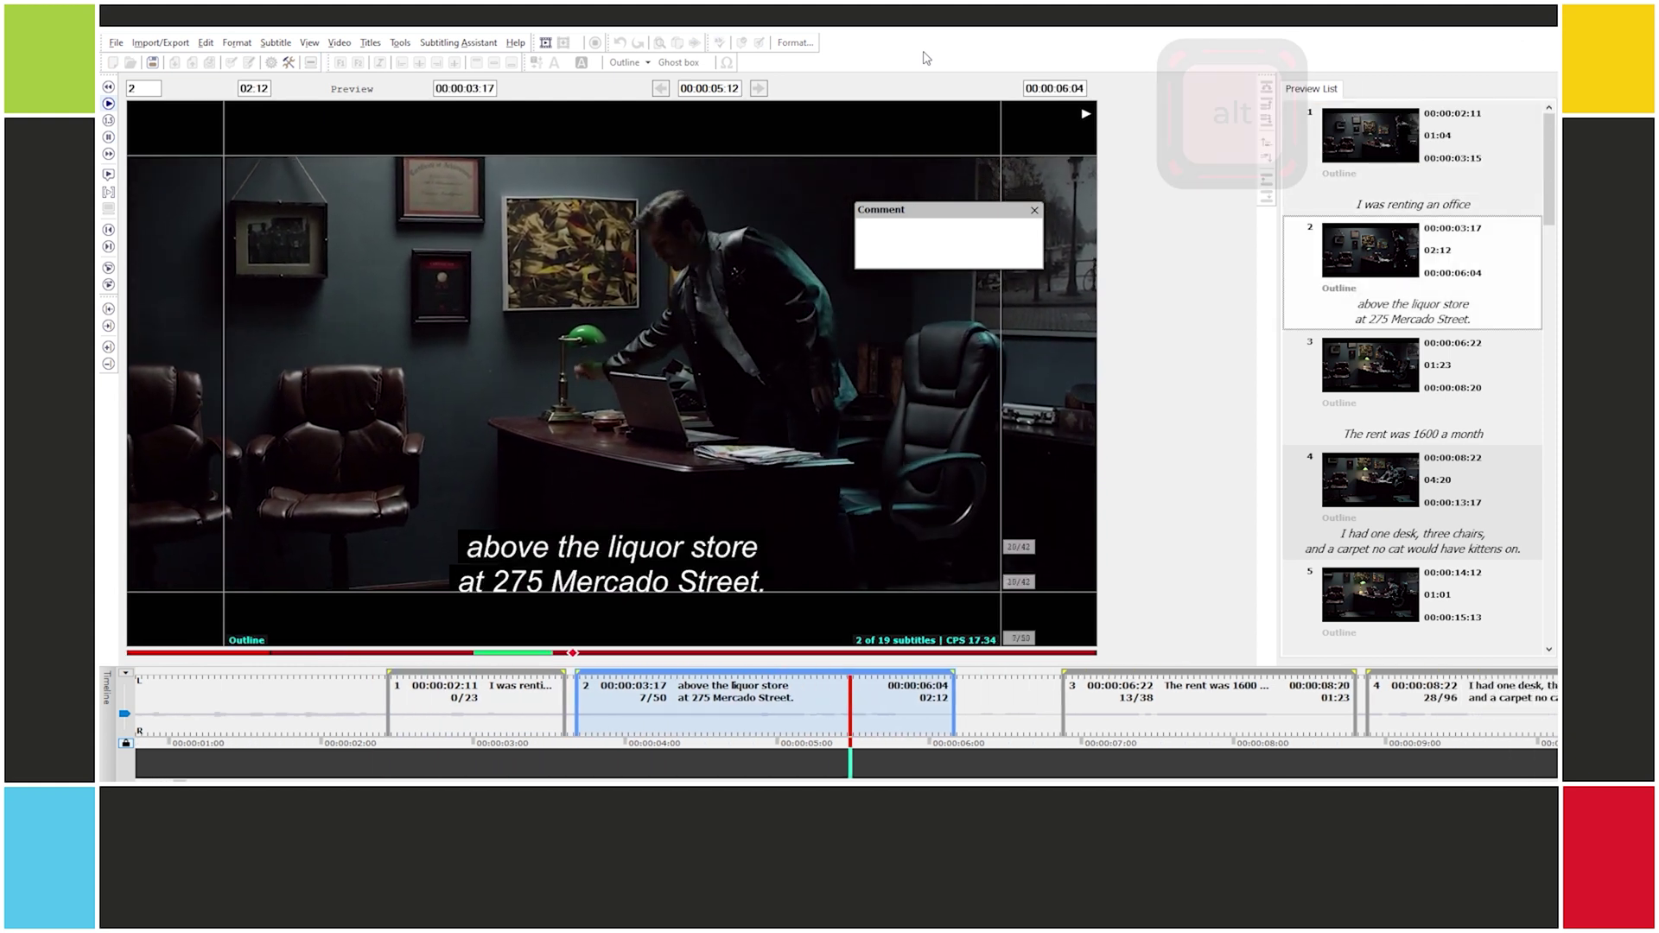
{"action": "key", "text": "alt+Down"}
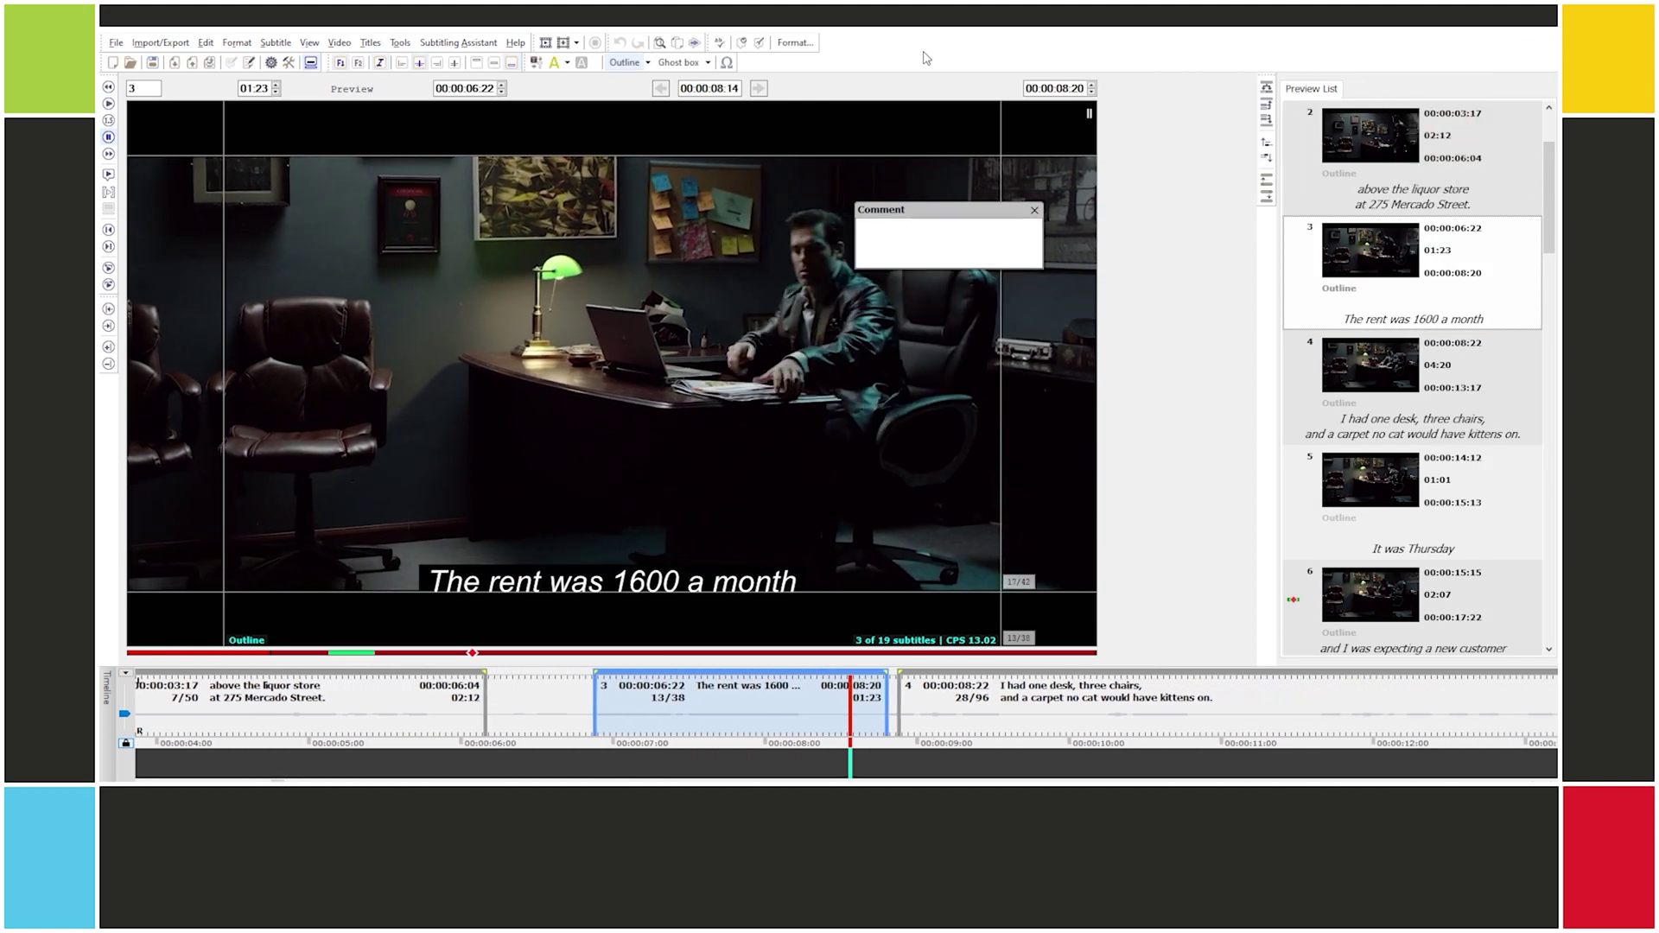
{"action": "key", "text": "alt+Left"}
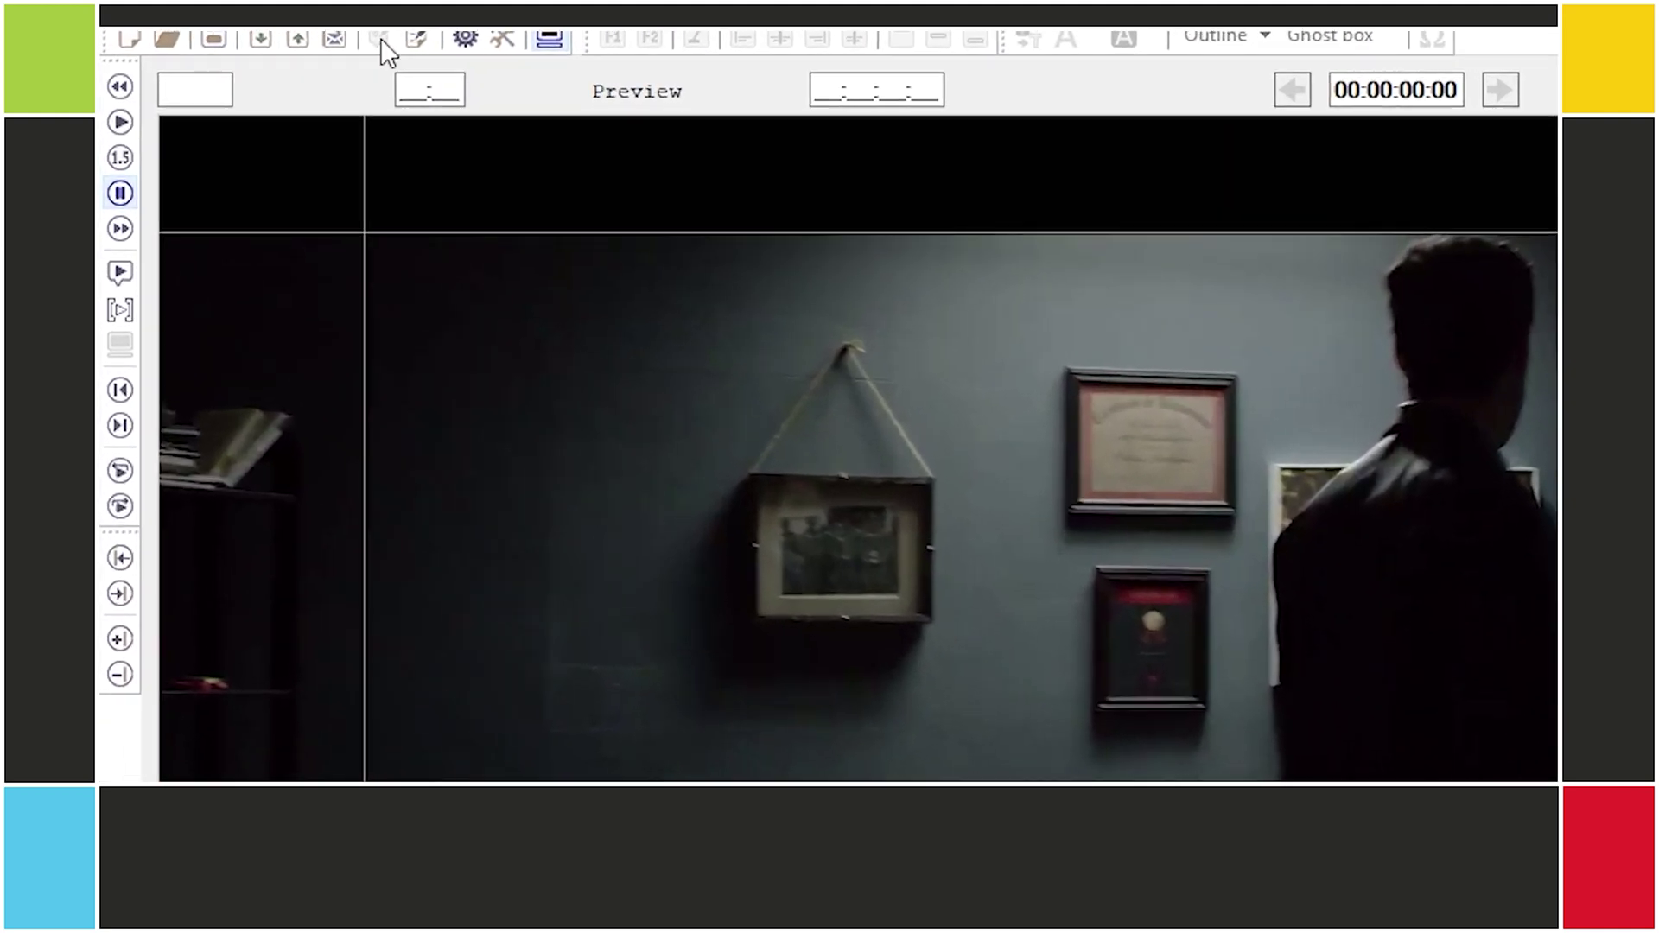
{"action": "left_click", "coordinate": [120, 125]}
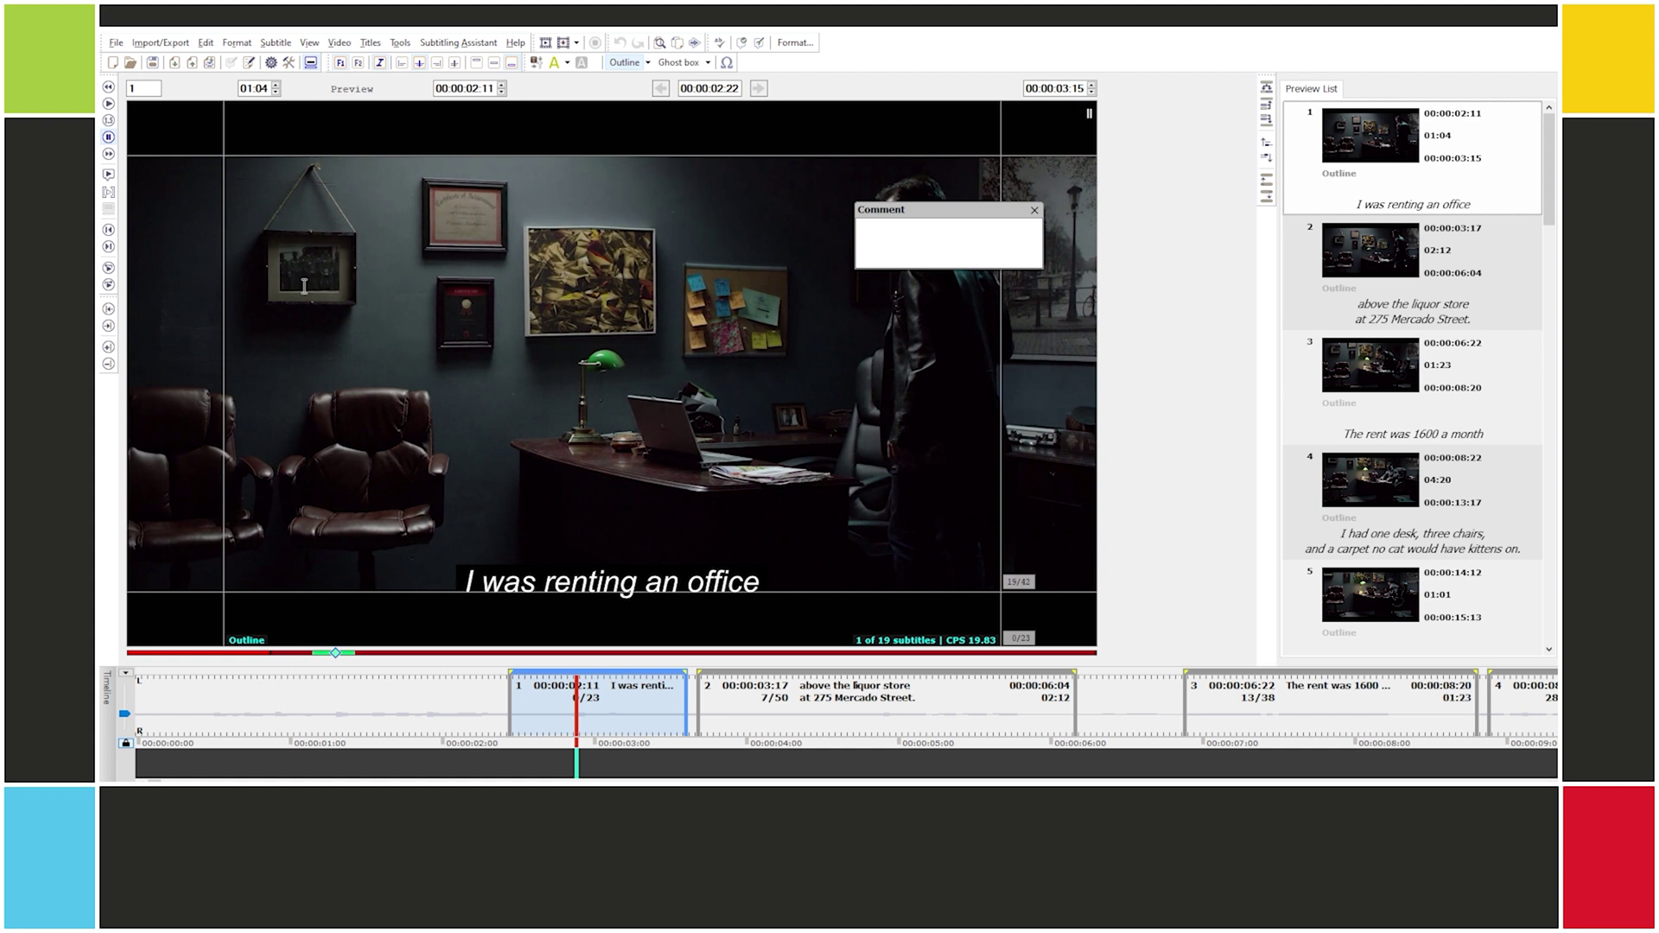
{"action": "key", "text": "Pause"}
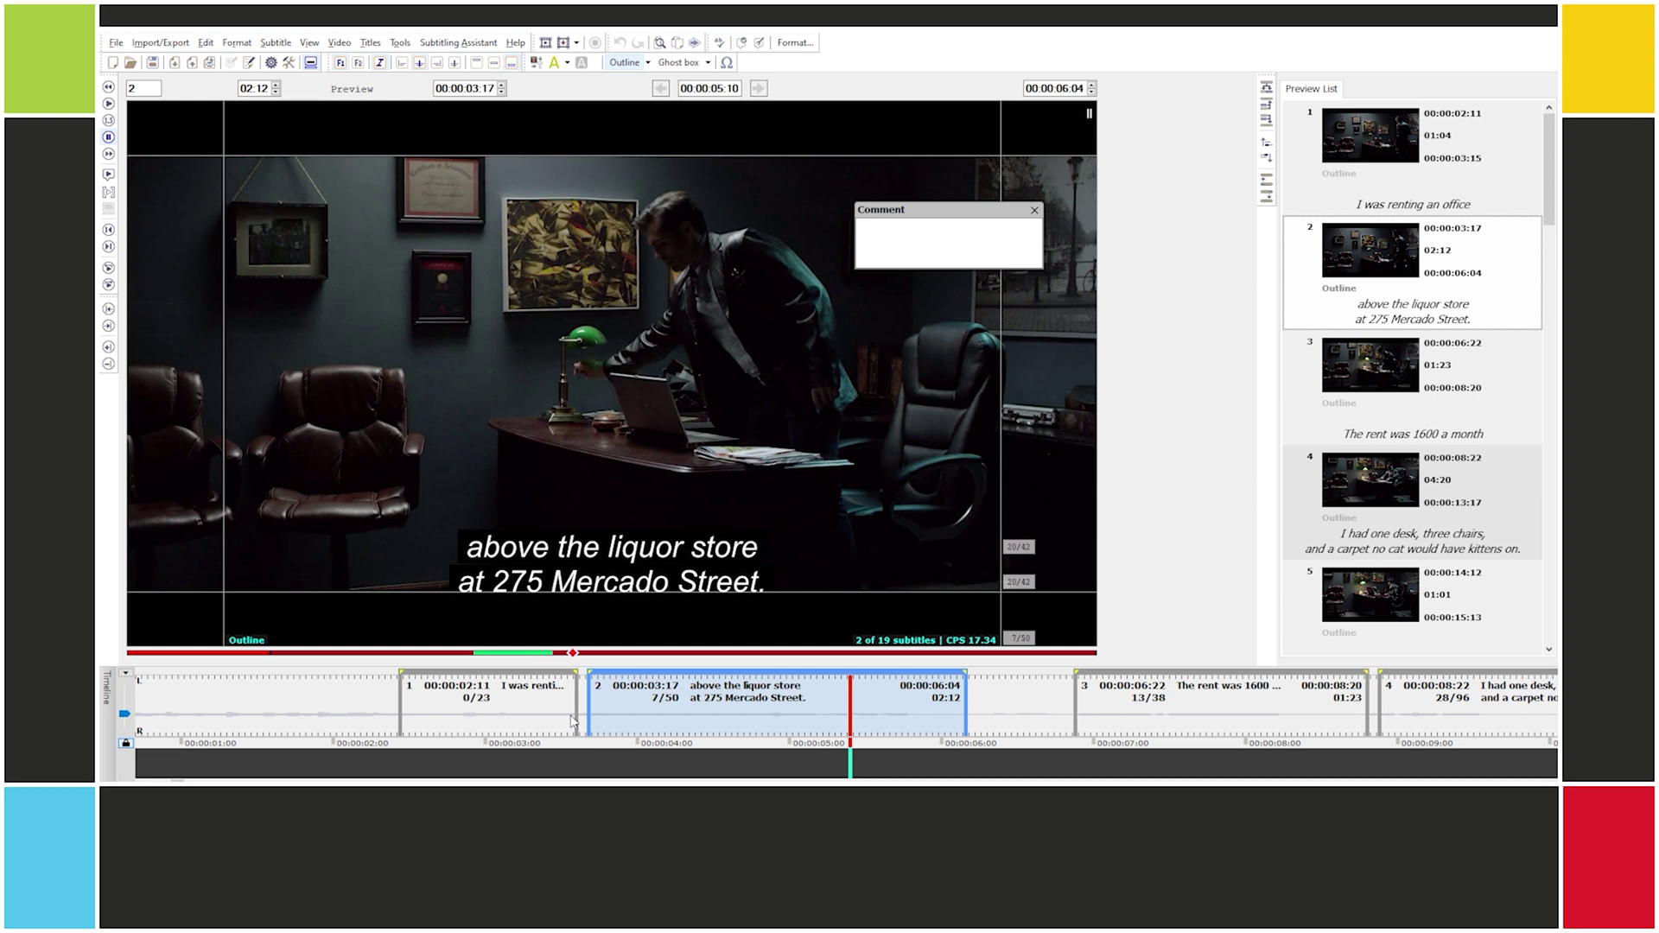
- Nudge the video a few frames with Alt+Up/Down, then advance to subtitle 3
{"action": "key", "text": "alt+Up"}
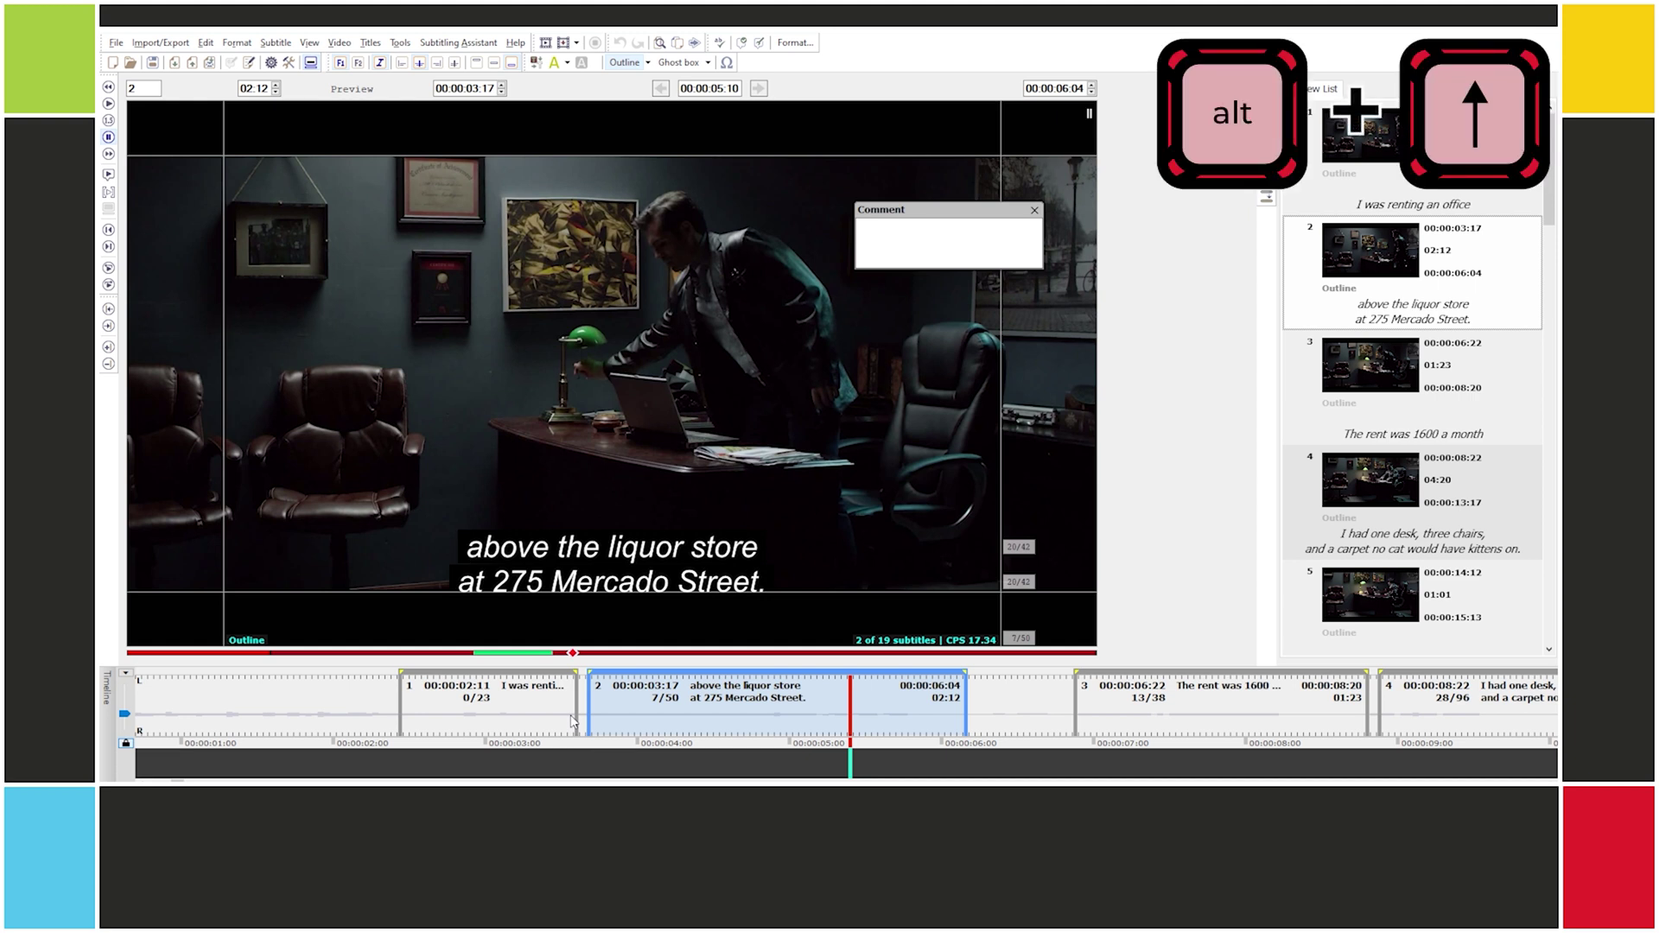
{"action": "key", "text": "alt+Down"}
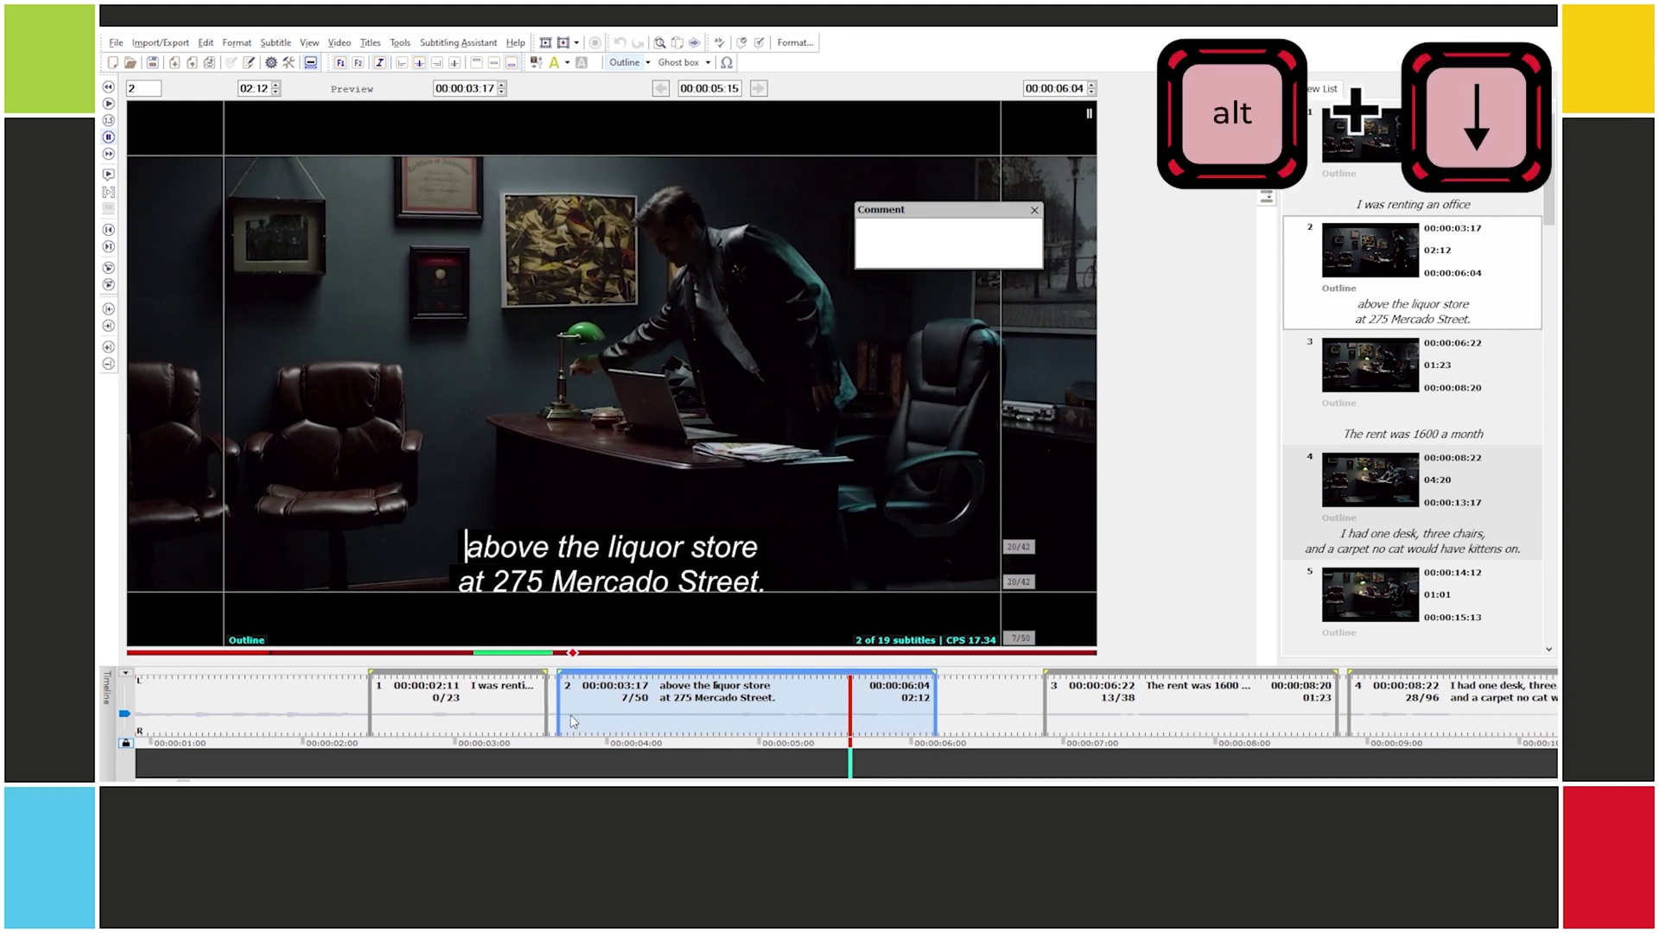
{"action": "key", "text": "alt+Down"}
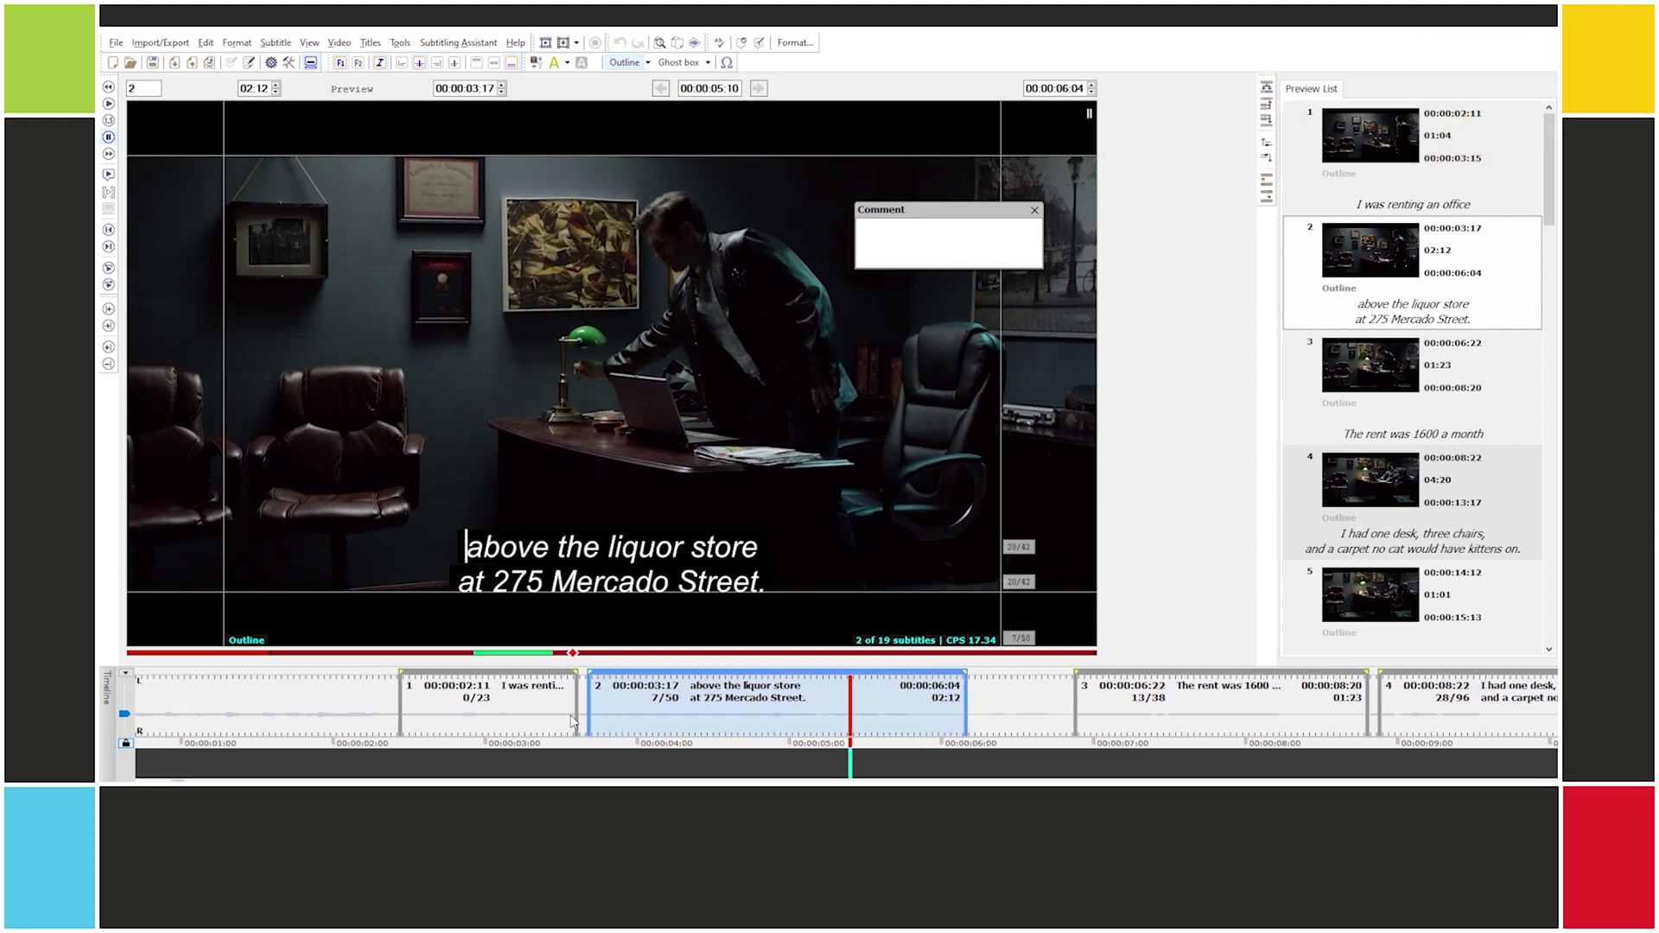
{"action": "key", "text": "alt+Down"}
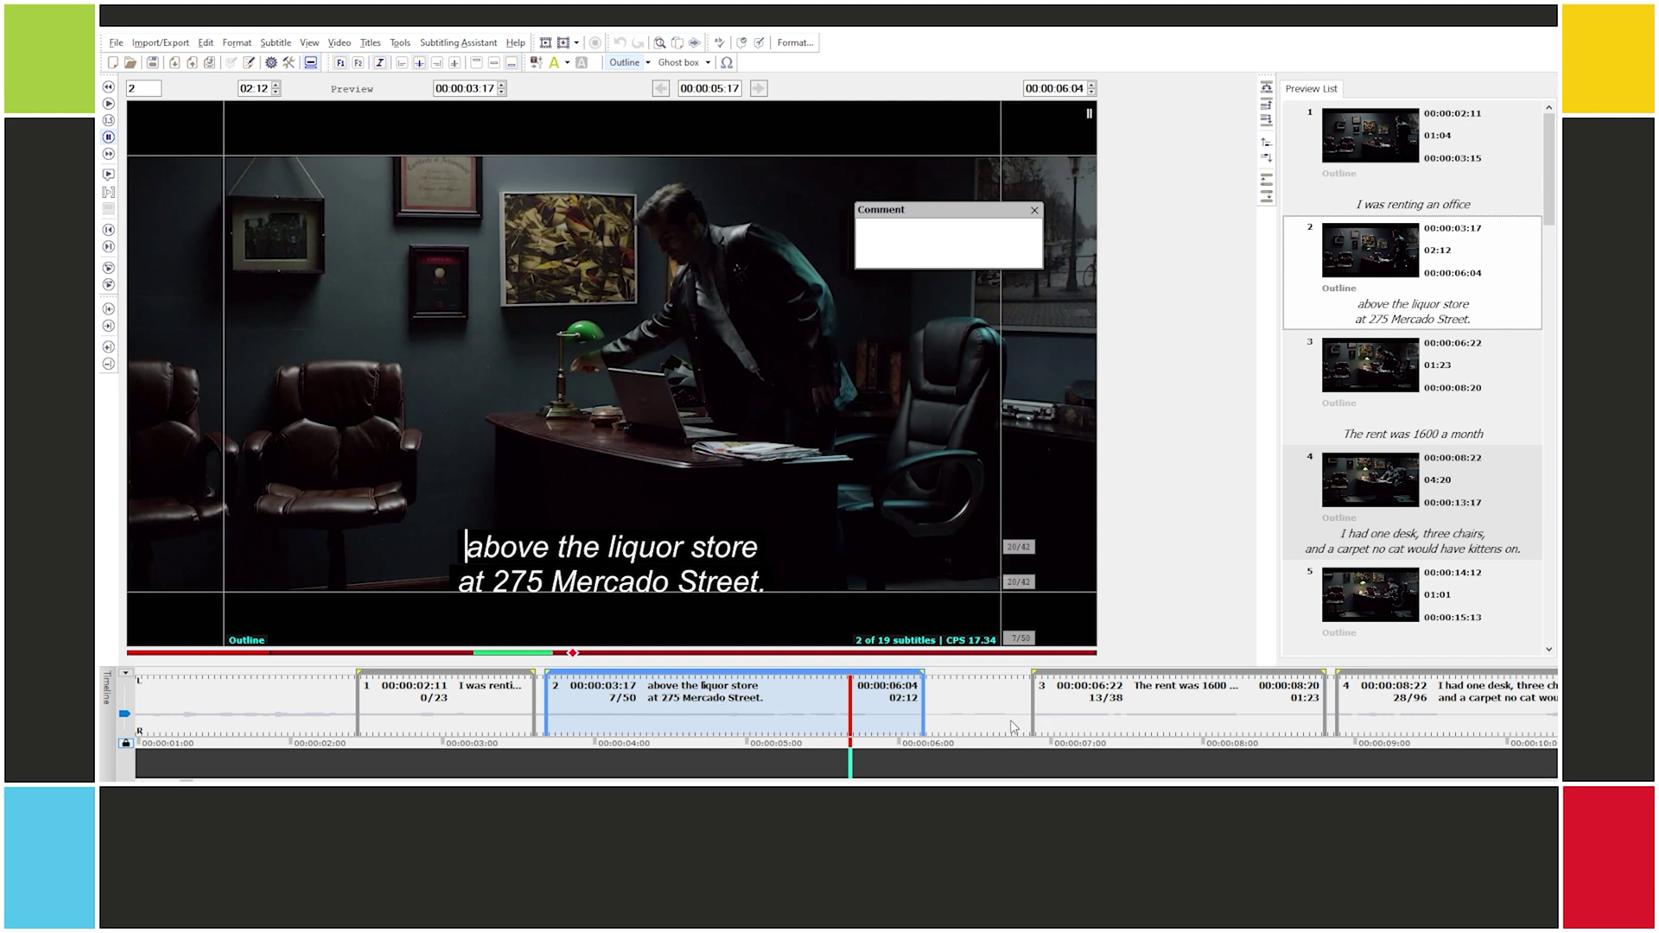
{"action": "key", "text": "Page_Down"}
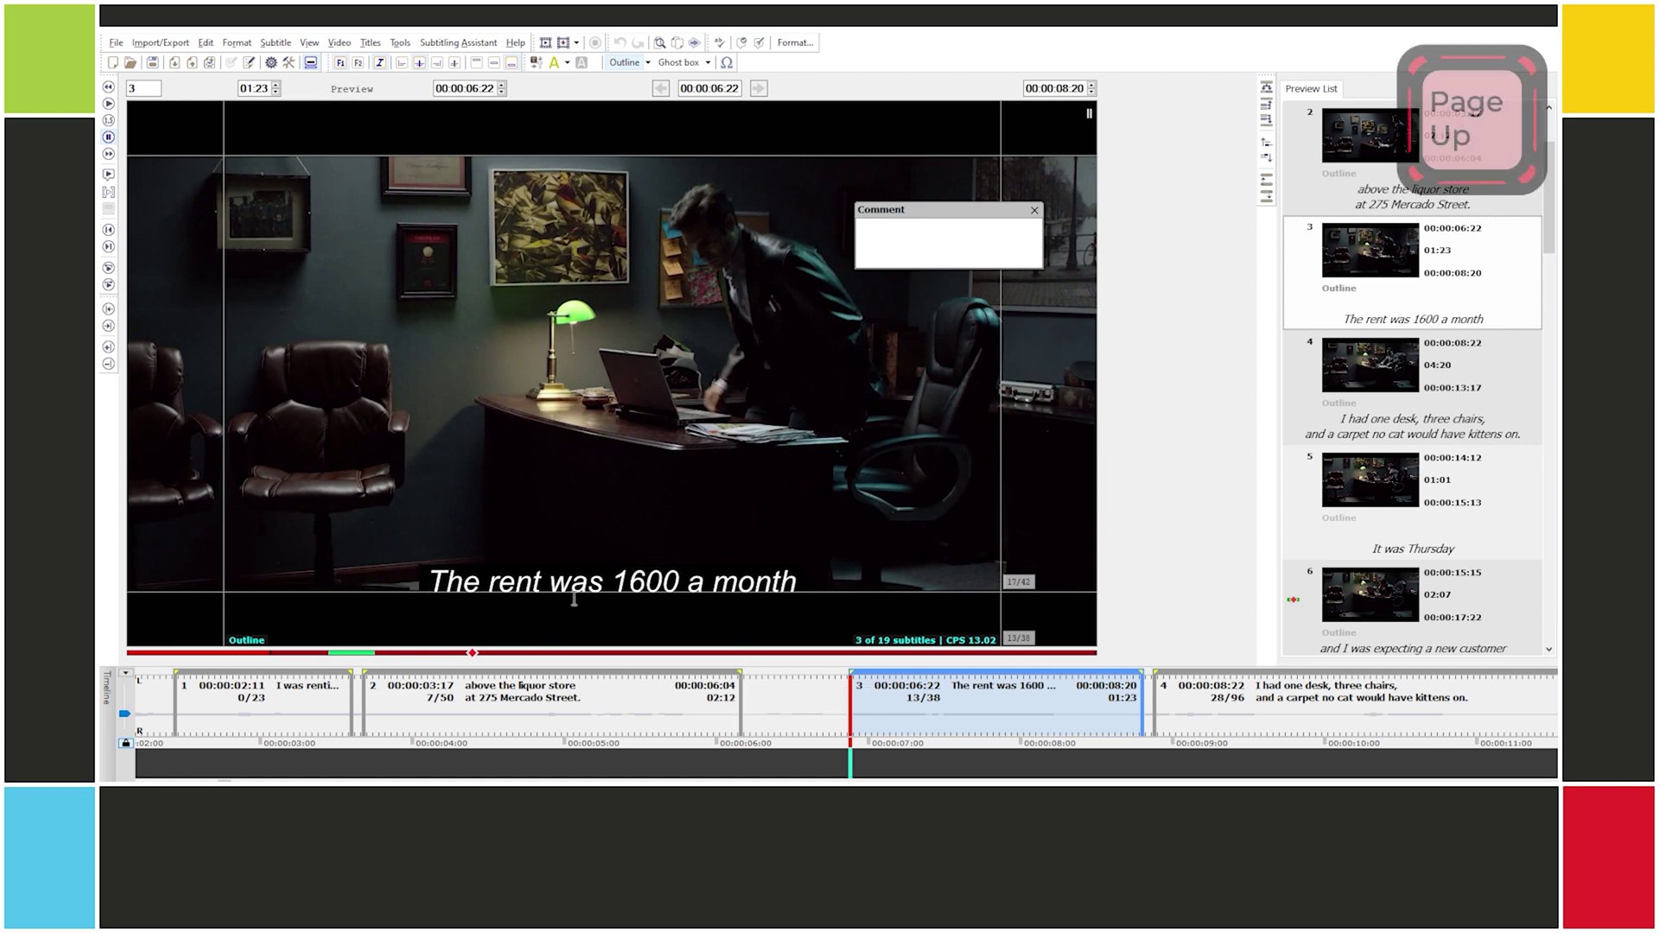
- Move back and forth through the subtitles to reach subtitle 4
{"action": "key", "text": "Page_Up"}
{"action": "key", "text": "Page_Down"}
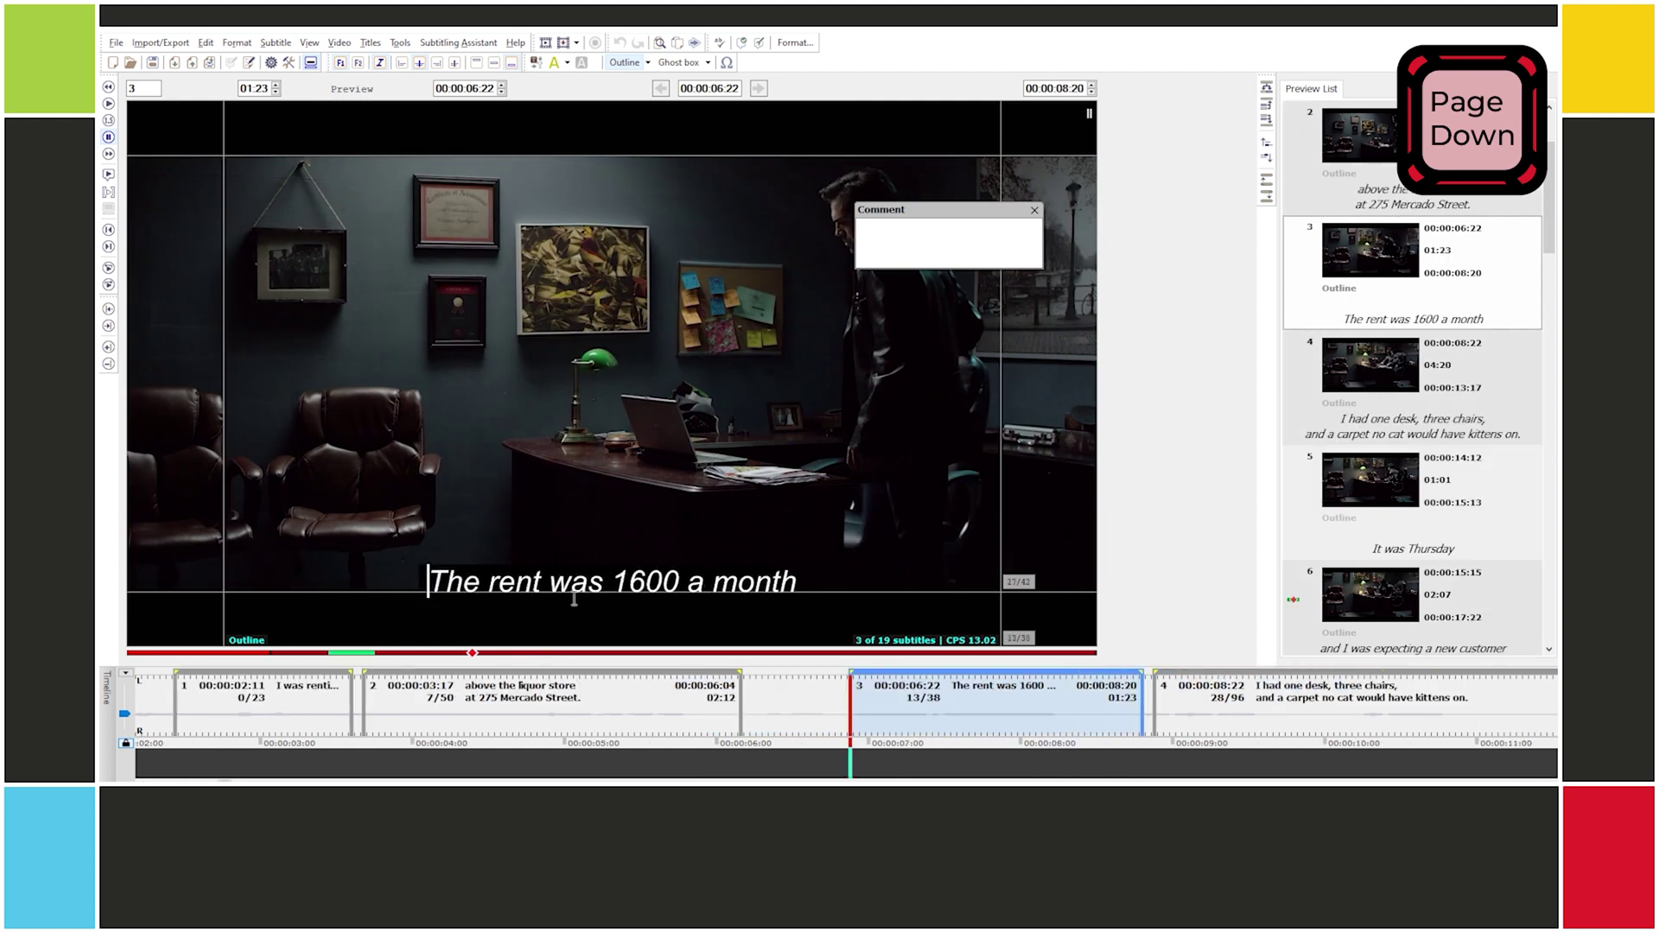
{"action": "key", "text": "Page_Down"}
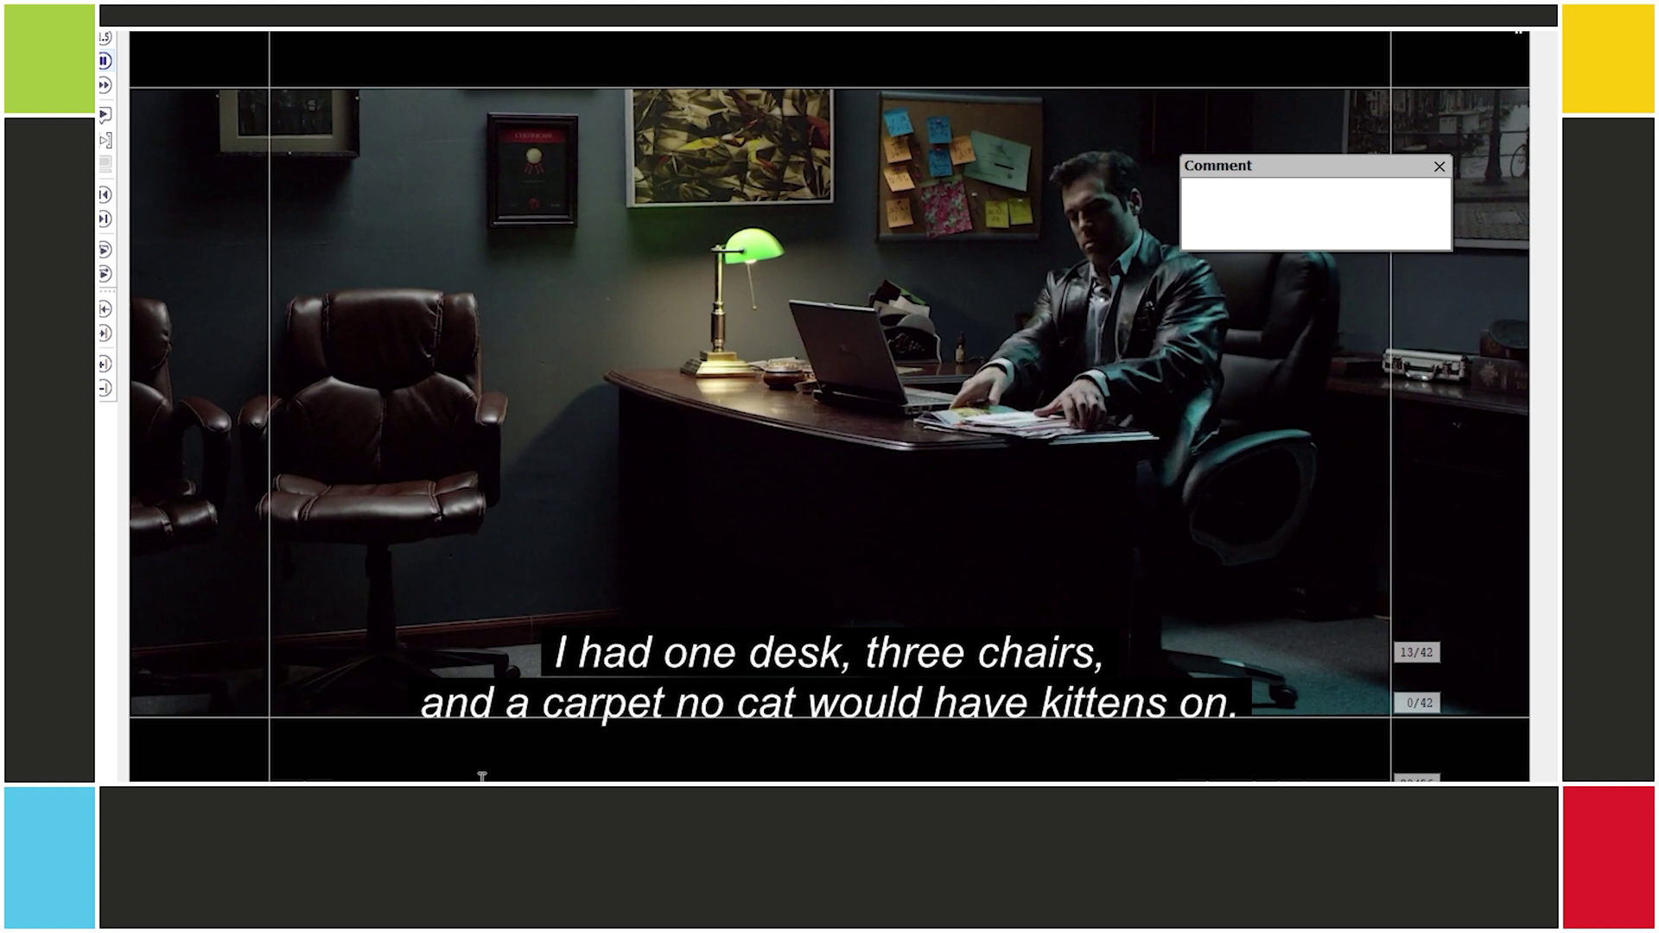
{"action": "type", "text": "owaeijoweal"}
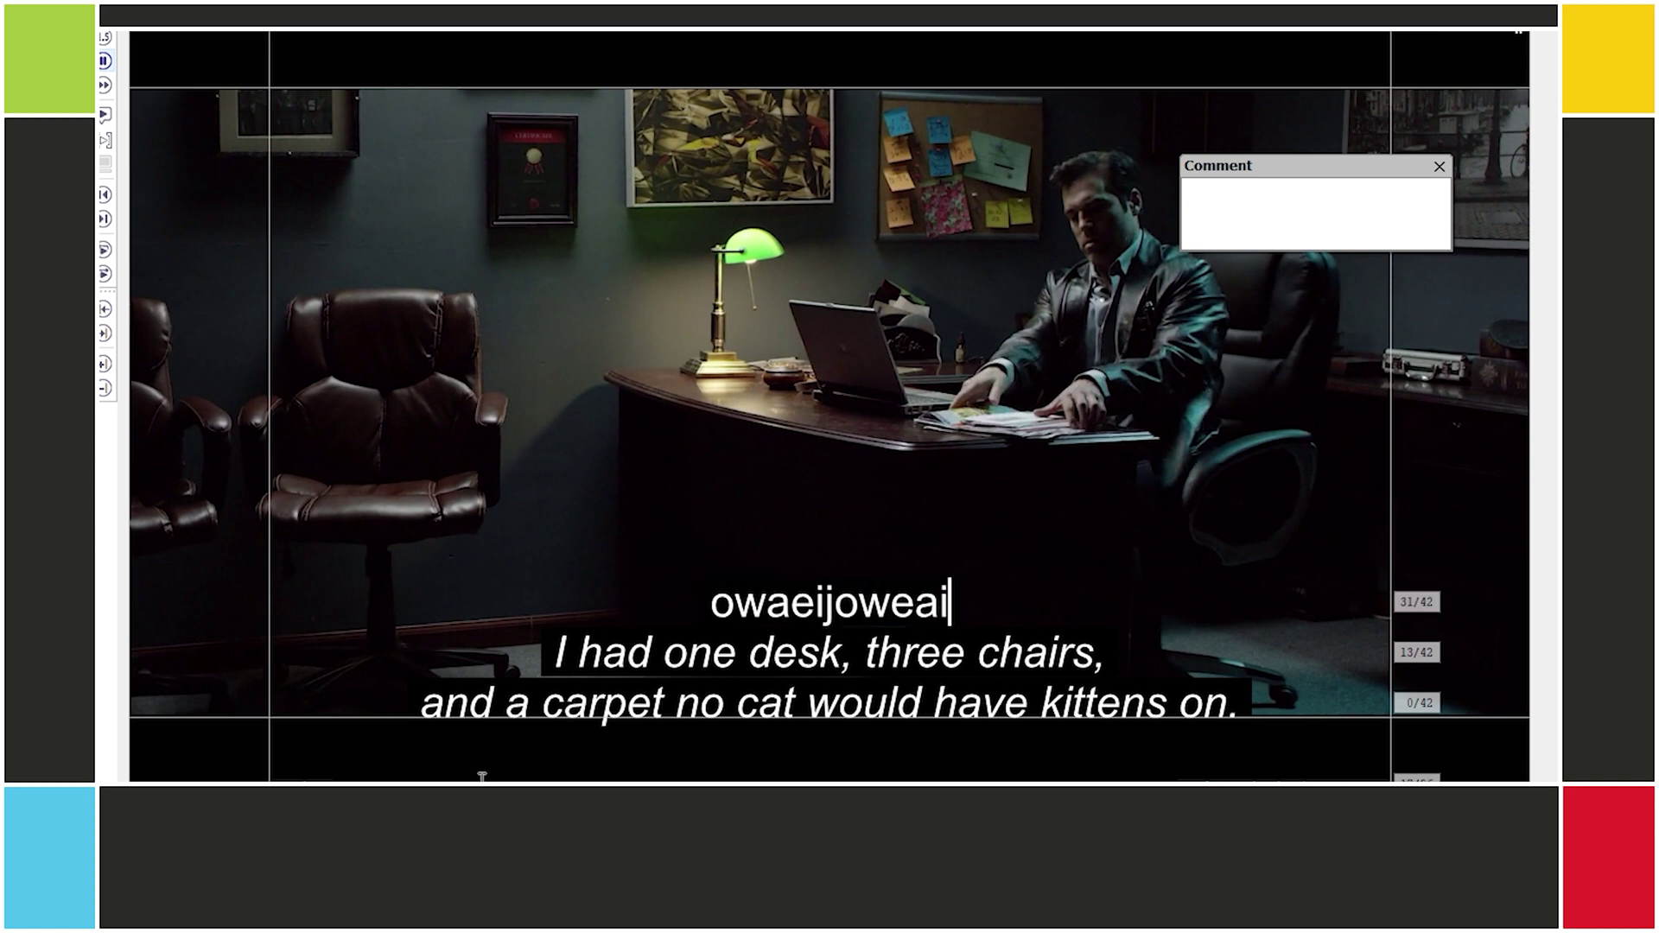
- Add a test line to subtitle 4 and delete it, keeping the original text
{"action": "key", "text": "BackSpace"}
{"action": "key", "text": "BackSpace"}
{"action": "key", "text": "BackSpace"}
{"action": "key", "text": "BackSpace"}
{"action": "key", "text": "BackSpace"}
{"action": "key", "text": "BackSpace"}
{"action": "key", "text": "Return"}
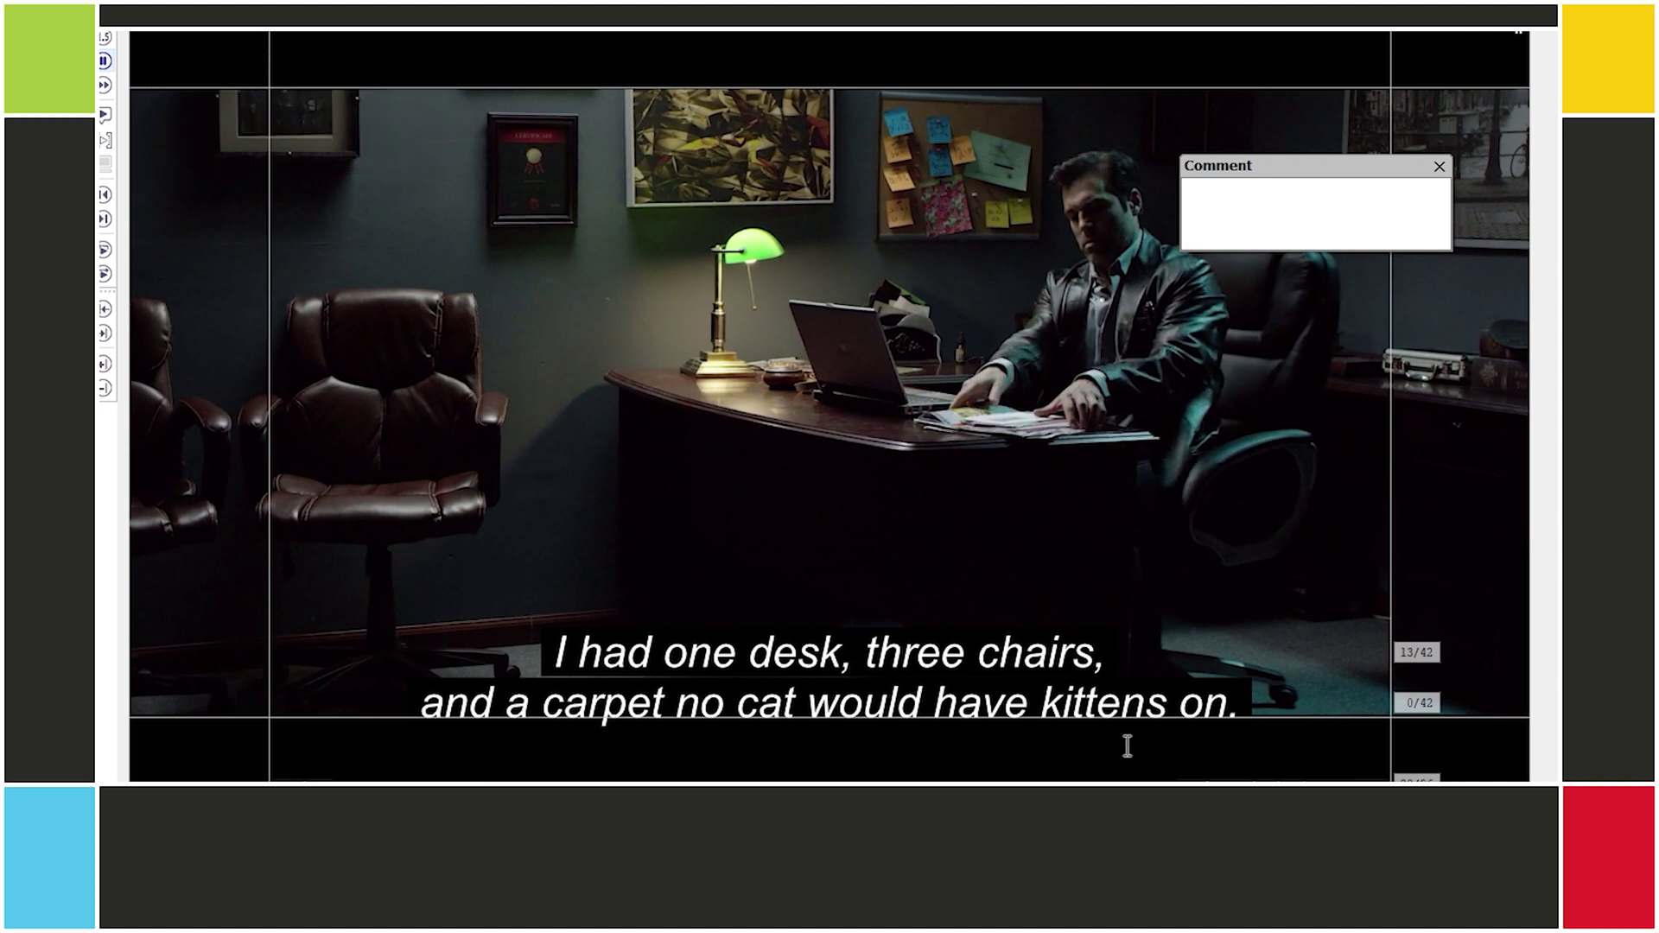
{"action": "key", "text": "Up"}
{"action": "key", "text": "Down"}
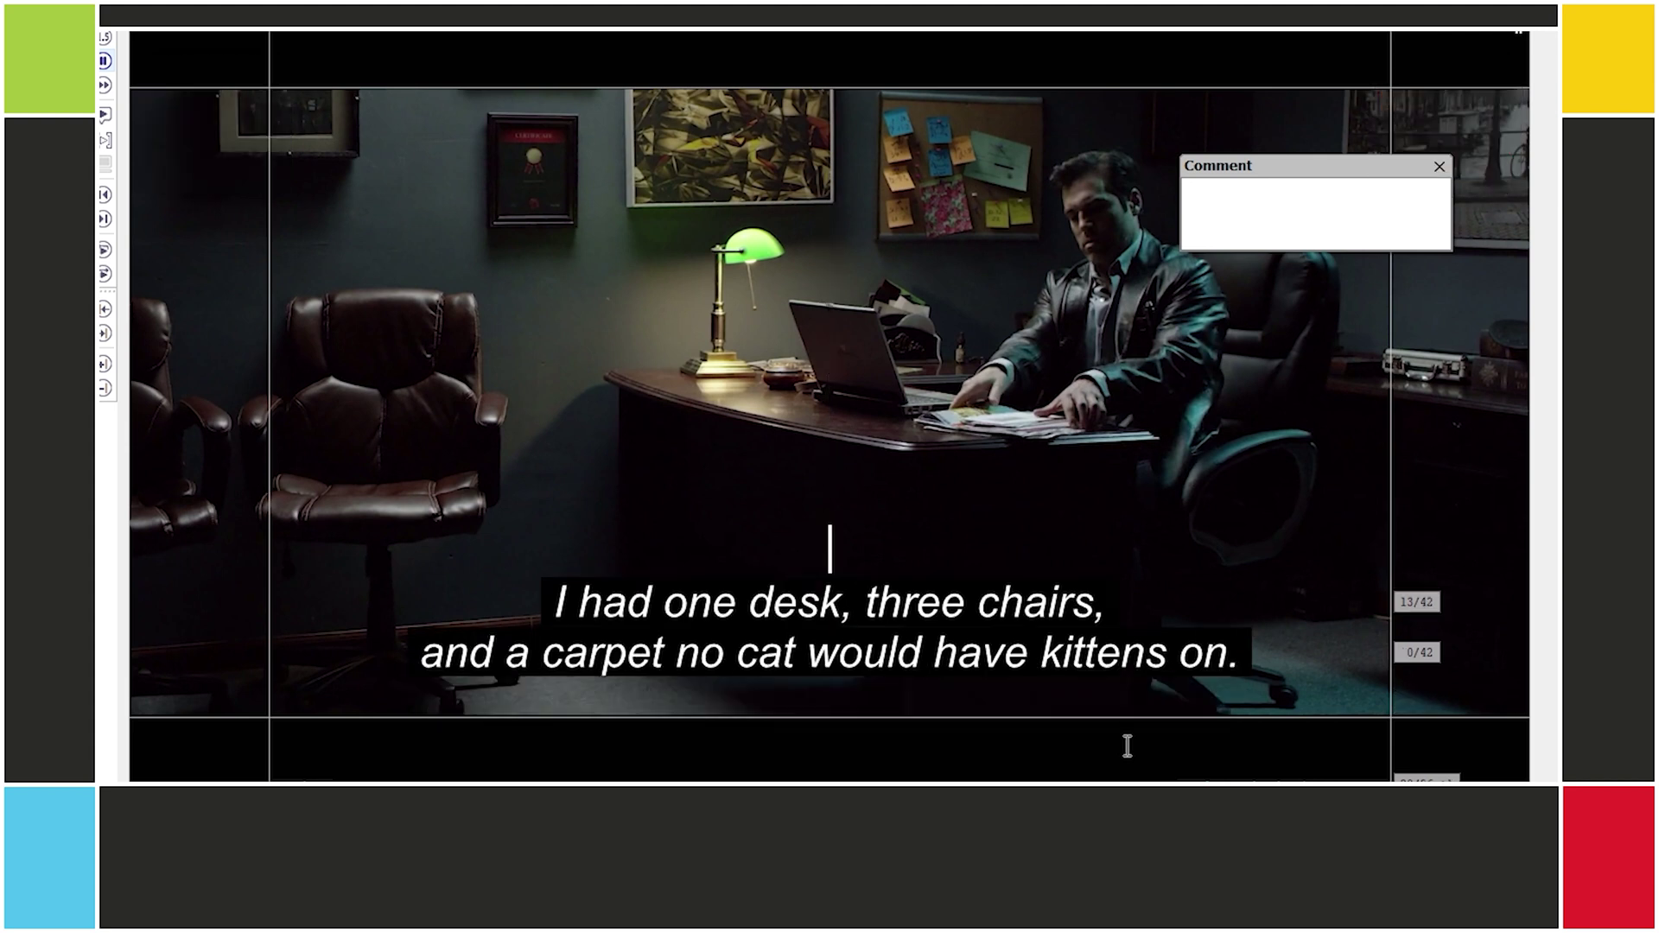
{"action": "key", "text": "BackSpace"}
{"action": "key", "text": "Delete"}
{"action": "key", "text": "Return"}
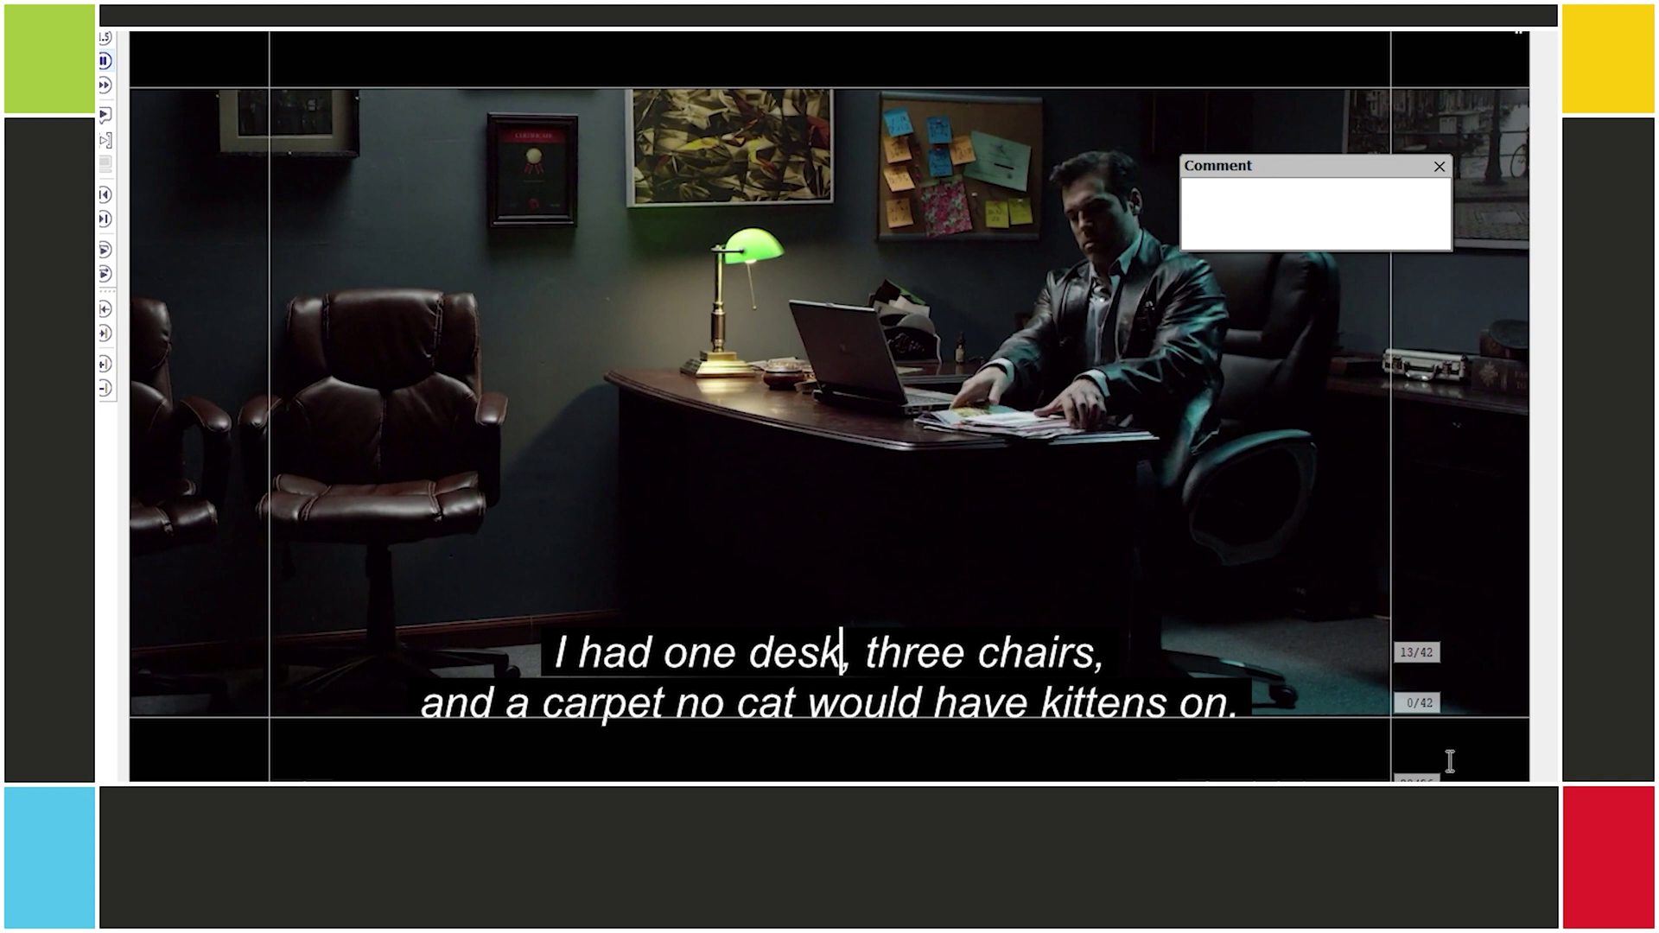
- Select the second line from mid-'carpet' to its final word using word and letter jumps
{"action": "key", "text": "ctrl+Right"}
{"action": "key", "text": "ctrl+Left"}
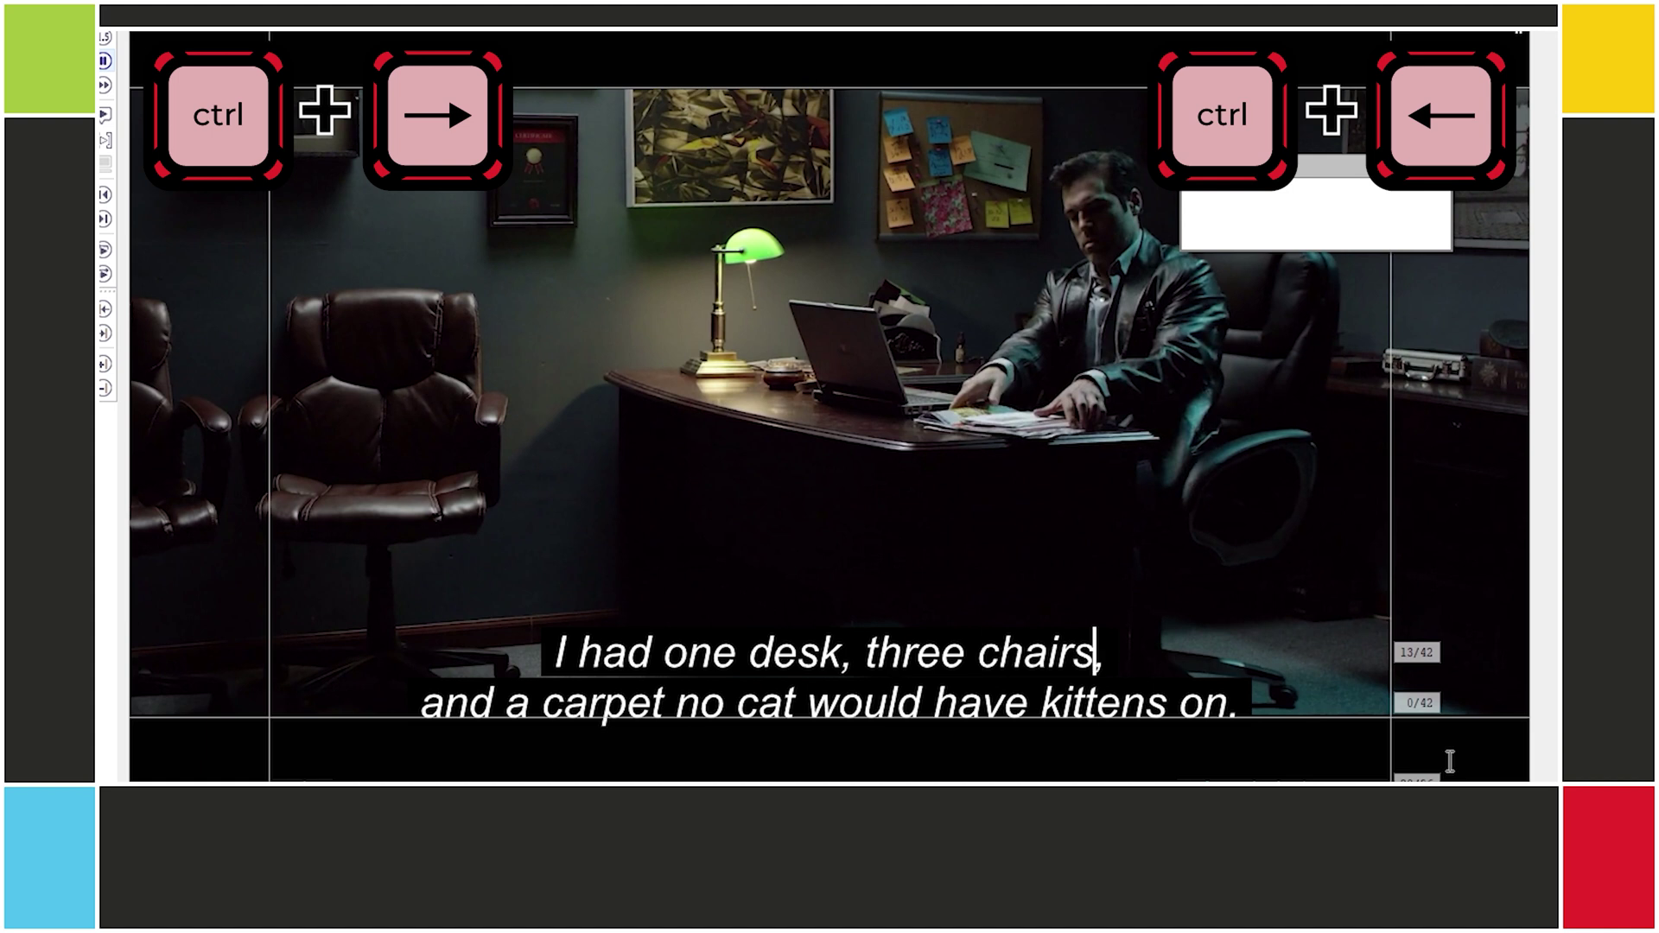
{"action": "key", "text": "ctrl+Right"}
{"action": "key", "text": "ctrl+Right"}
{"action": "key", "text": "ctrl+Right"}
{"action": "key", "text": "ctrl+Right"}
{"action": "key", "text": "shift+Right"}
{"action": "key", "text": "shift+Right"}
{"action": "key", "text": "shift+Right"}
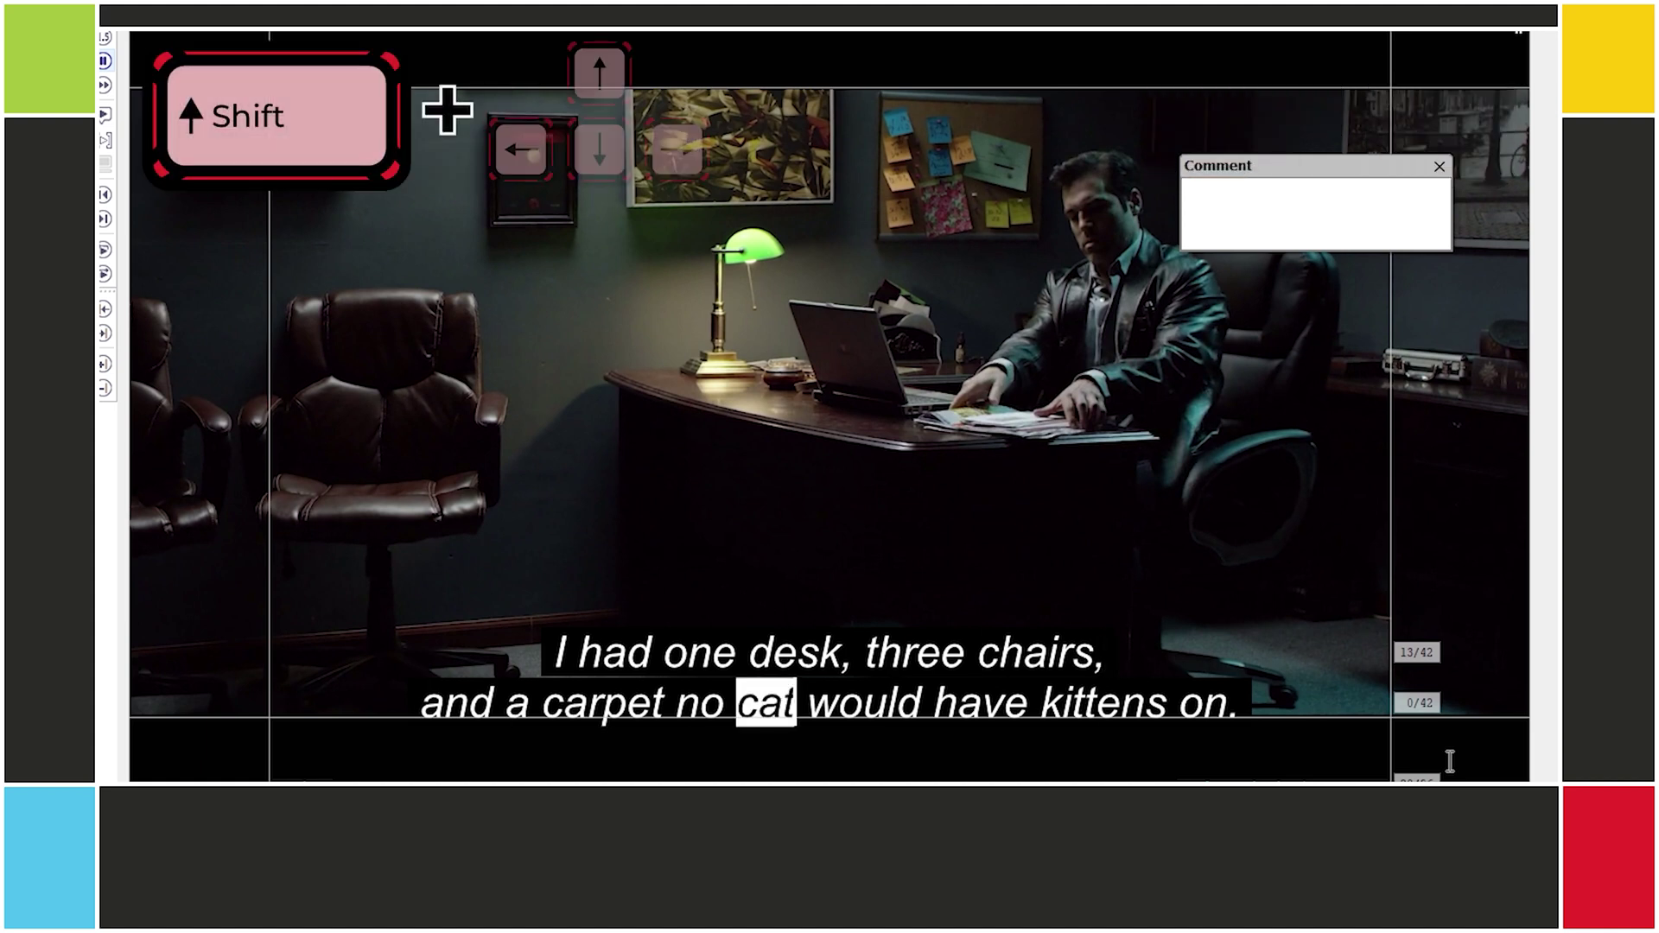
{"action": "key", "text": "shift+Right"}
{"action": "key", "text": "shift+Right"}
{"action": "key", "text": "shift+Right"}
{"action": "key", "text": "shift+Left"}
{"action": "key", "text": "shift+Left"}
{"action": "key", "text": "shift+Left"}
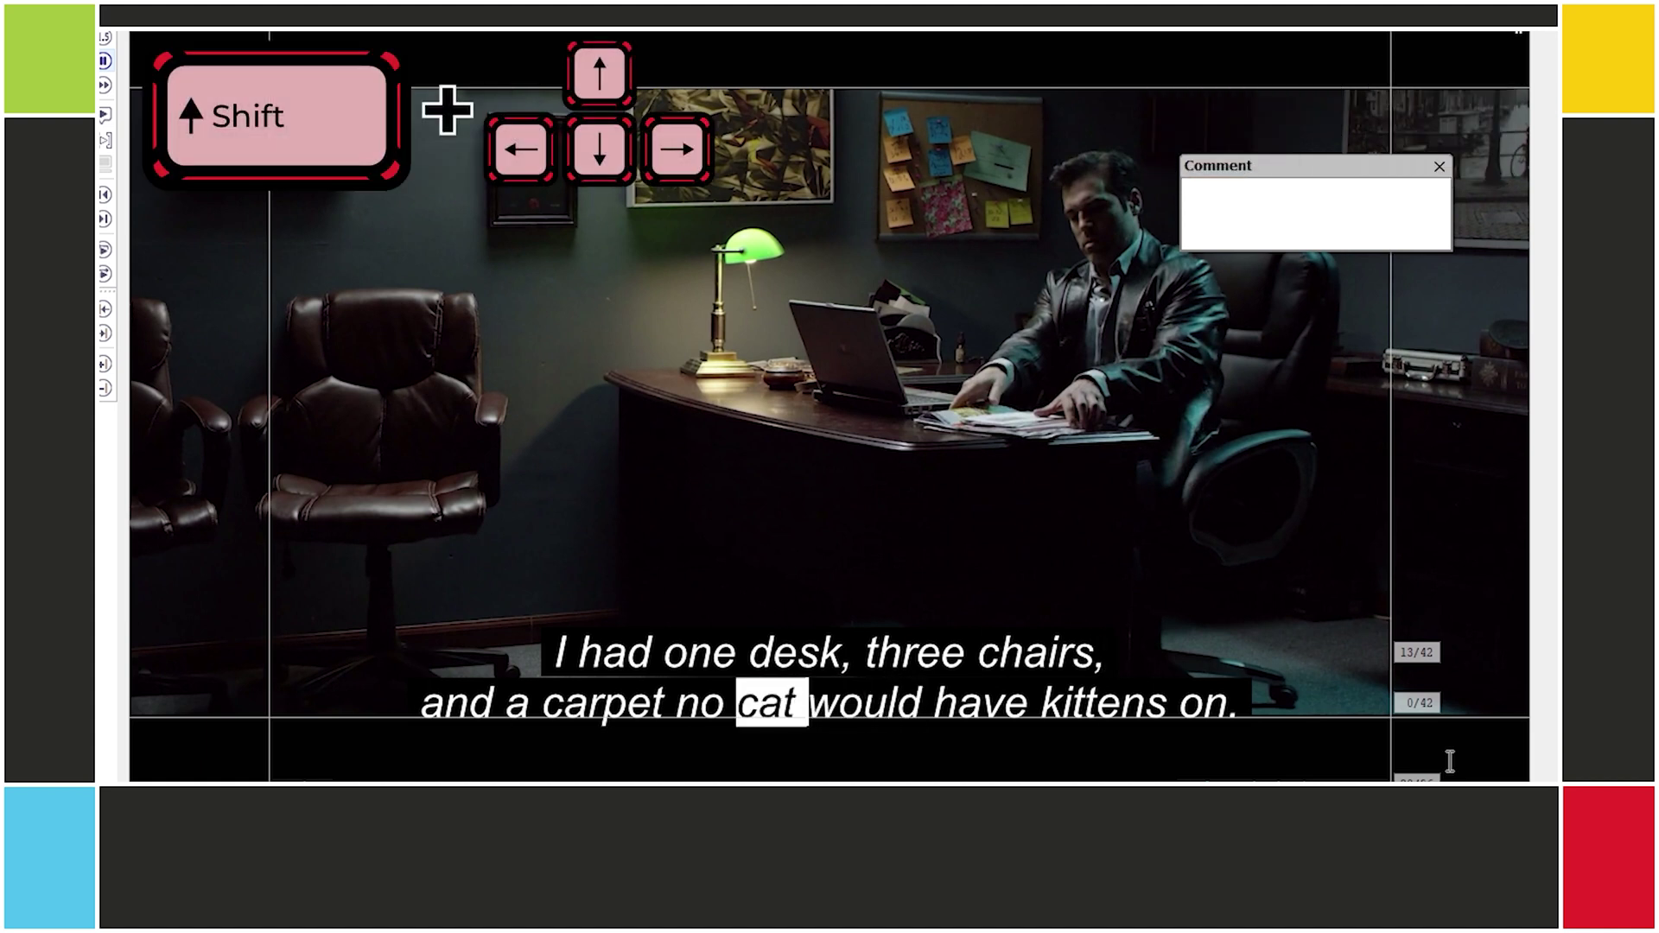
{"action": "key", "text": "ctrl+Left"}
{"action": "key", "text": "ctrl+shift+Right"}
{"action": "key", "text": "ctrl+shift+Right"}
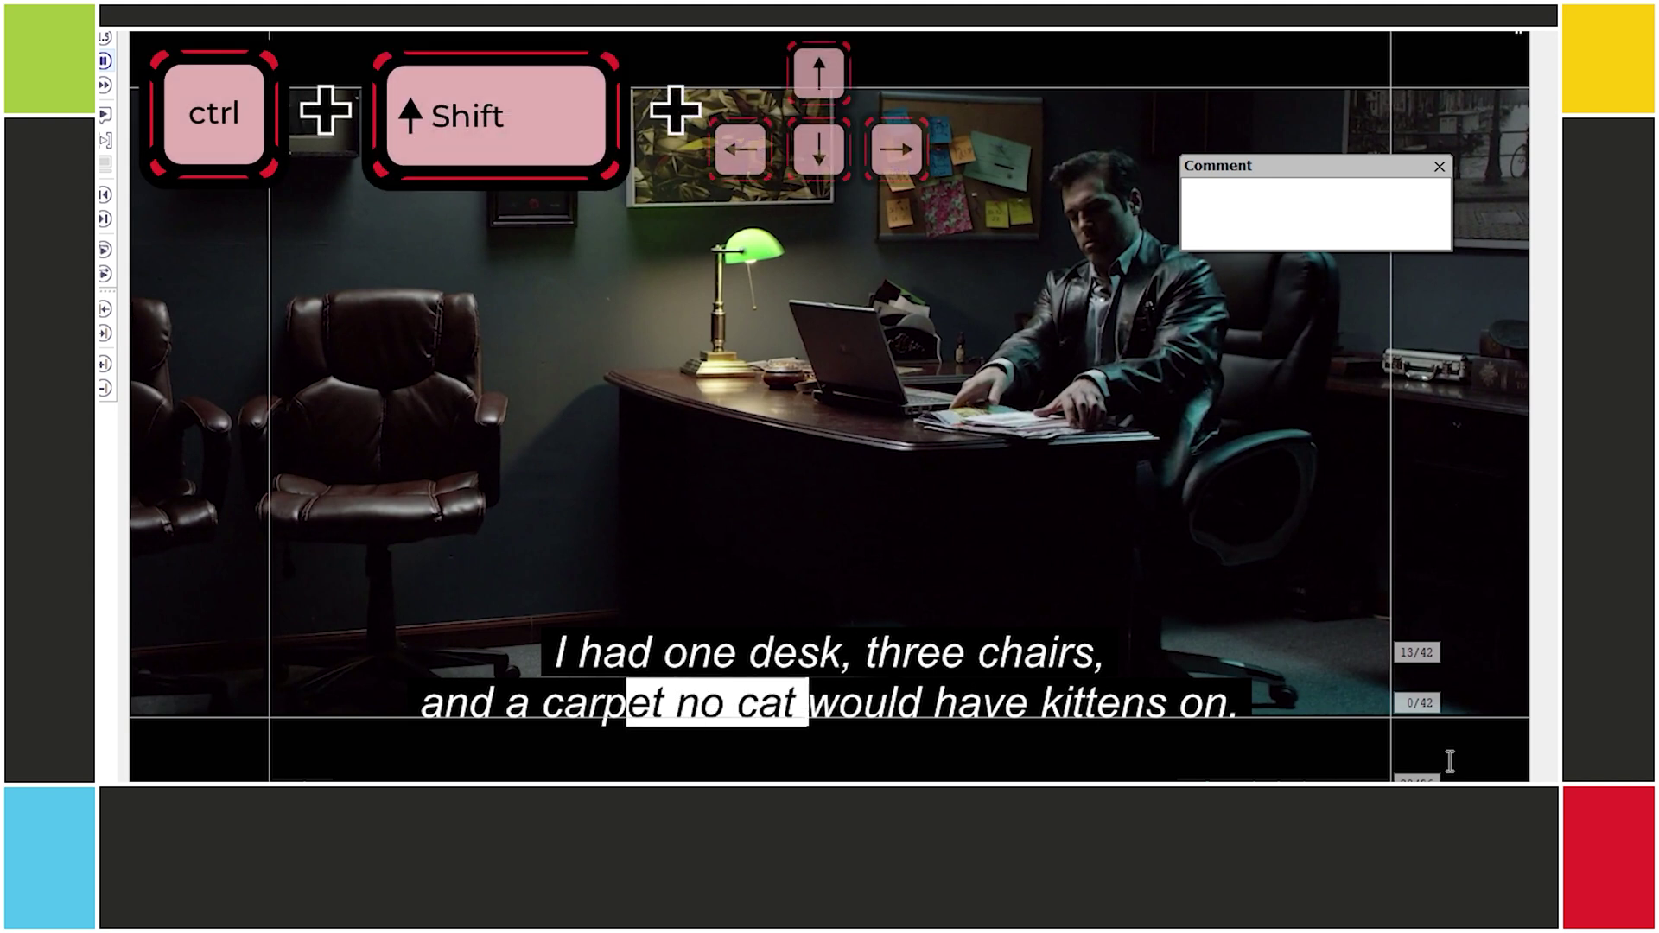
{"action": "key", "text": "ctrl+shift+Right"}
{"action": "key", "text": "ctrl+shift+Right"}
{"action": "key", "text": "ctrl+shift+Right"}
{"action": "key", "text": "ctrl+shift+Right"}
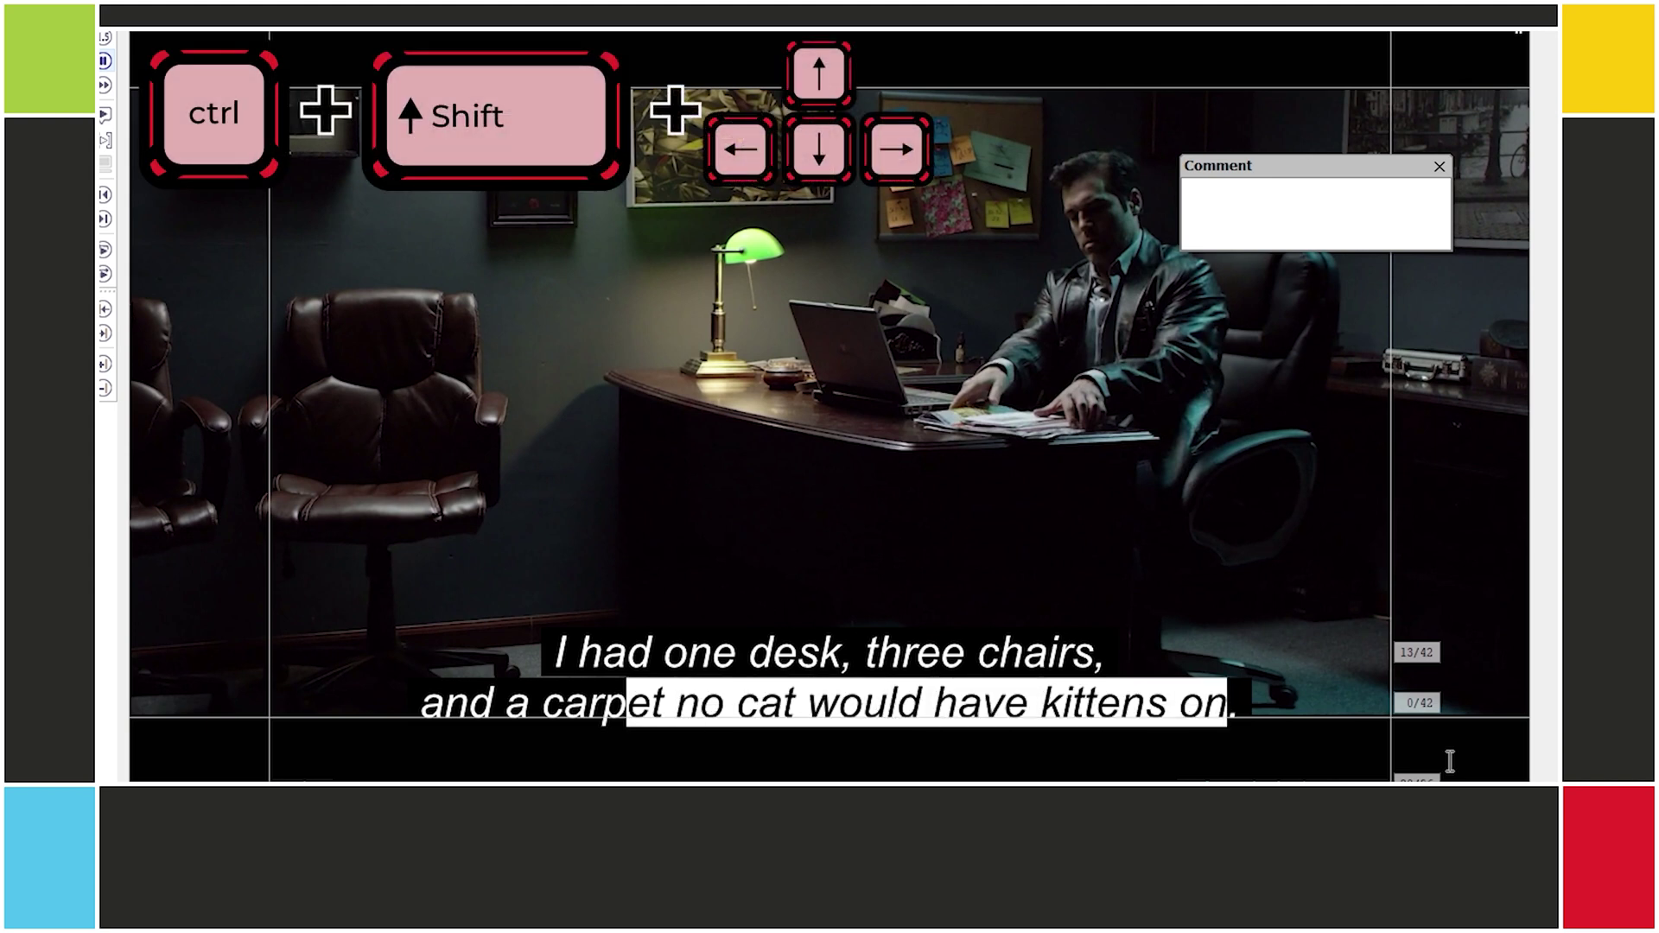
- Remove italics from 'I had one desk,', uppercase it, then undo and redo
{"action": "key", "text": "ctrl+i"}
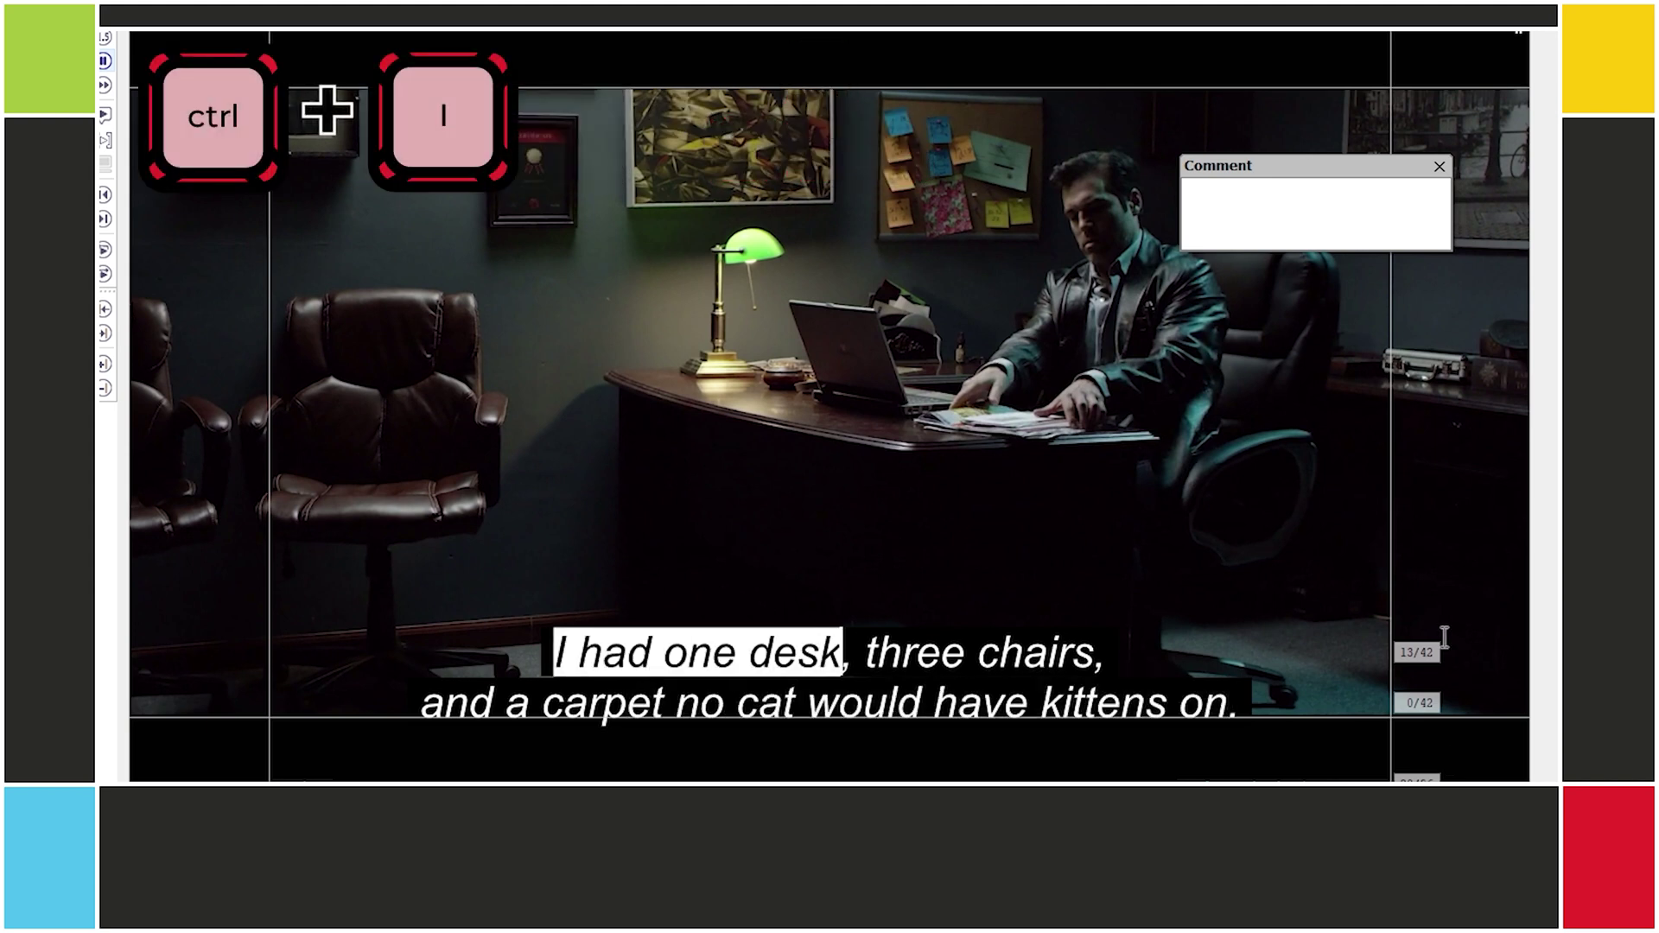
{"action": "key", "text": "ctrl+i"}
{"action": "key", "text": "ctrl+u"}
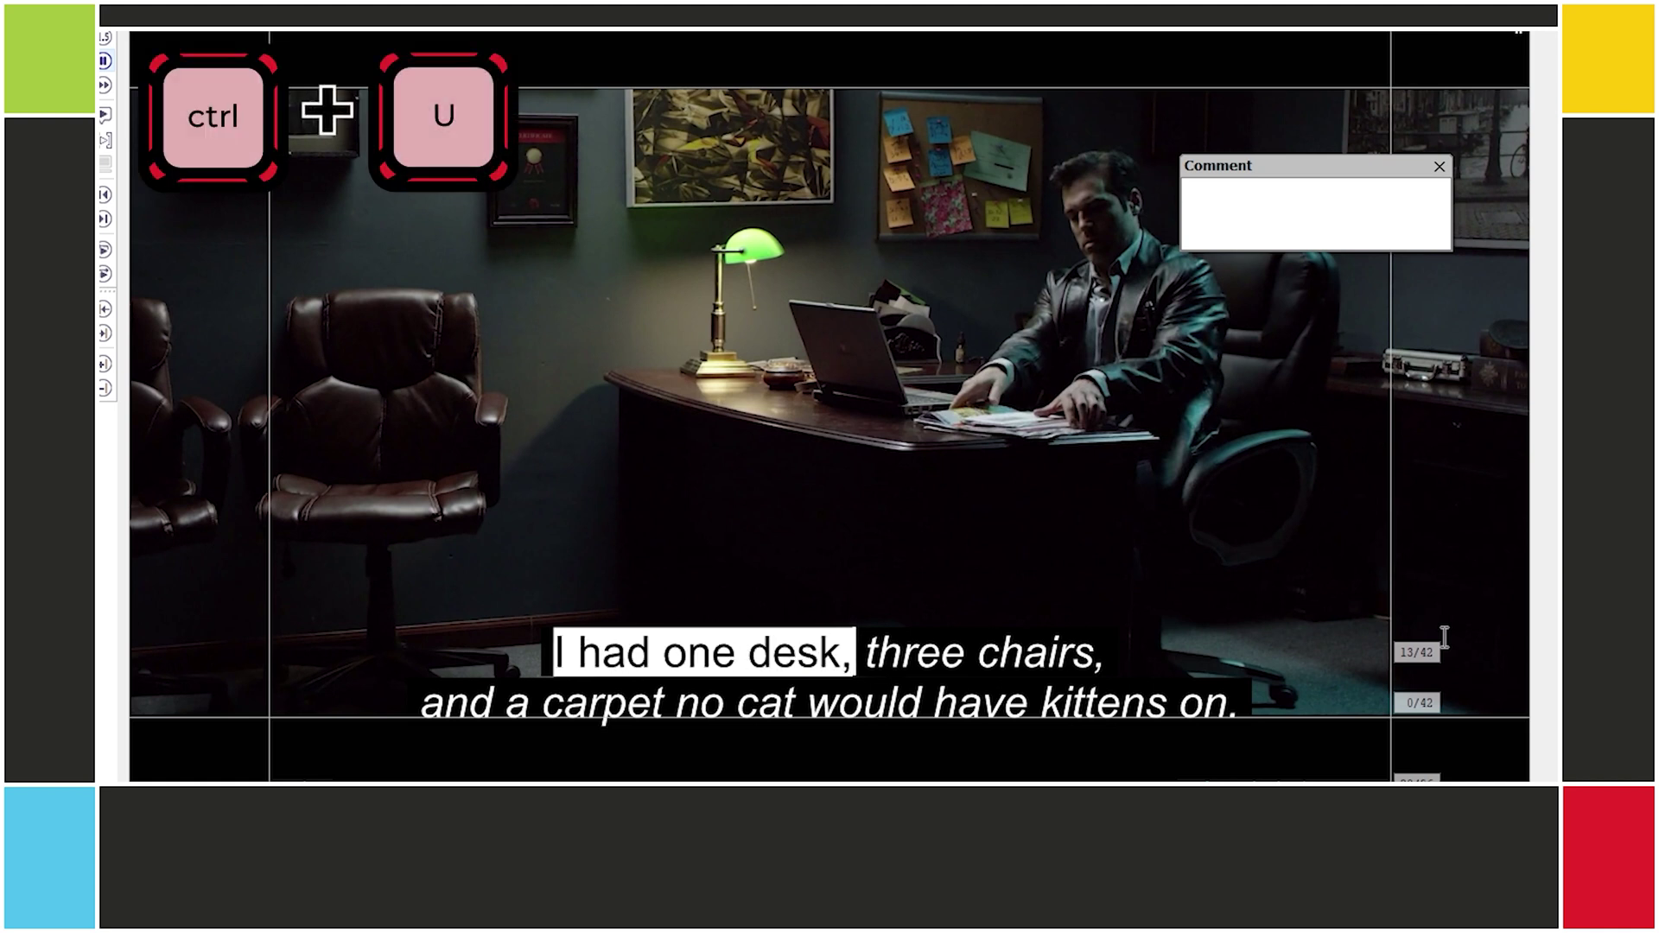
{"action": "key", "text": "ctrl+u"}
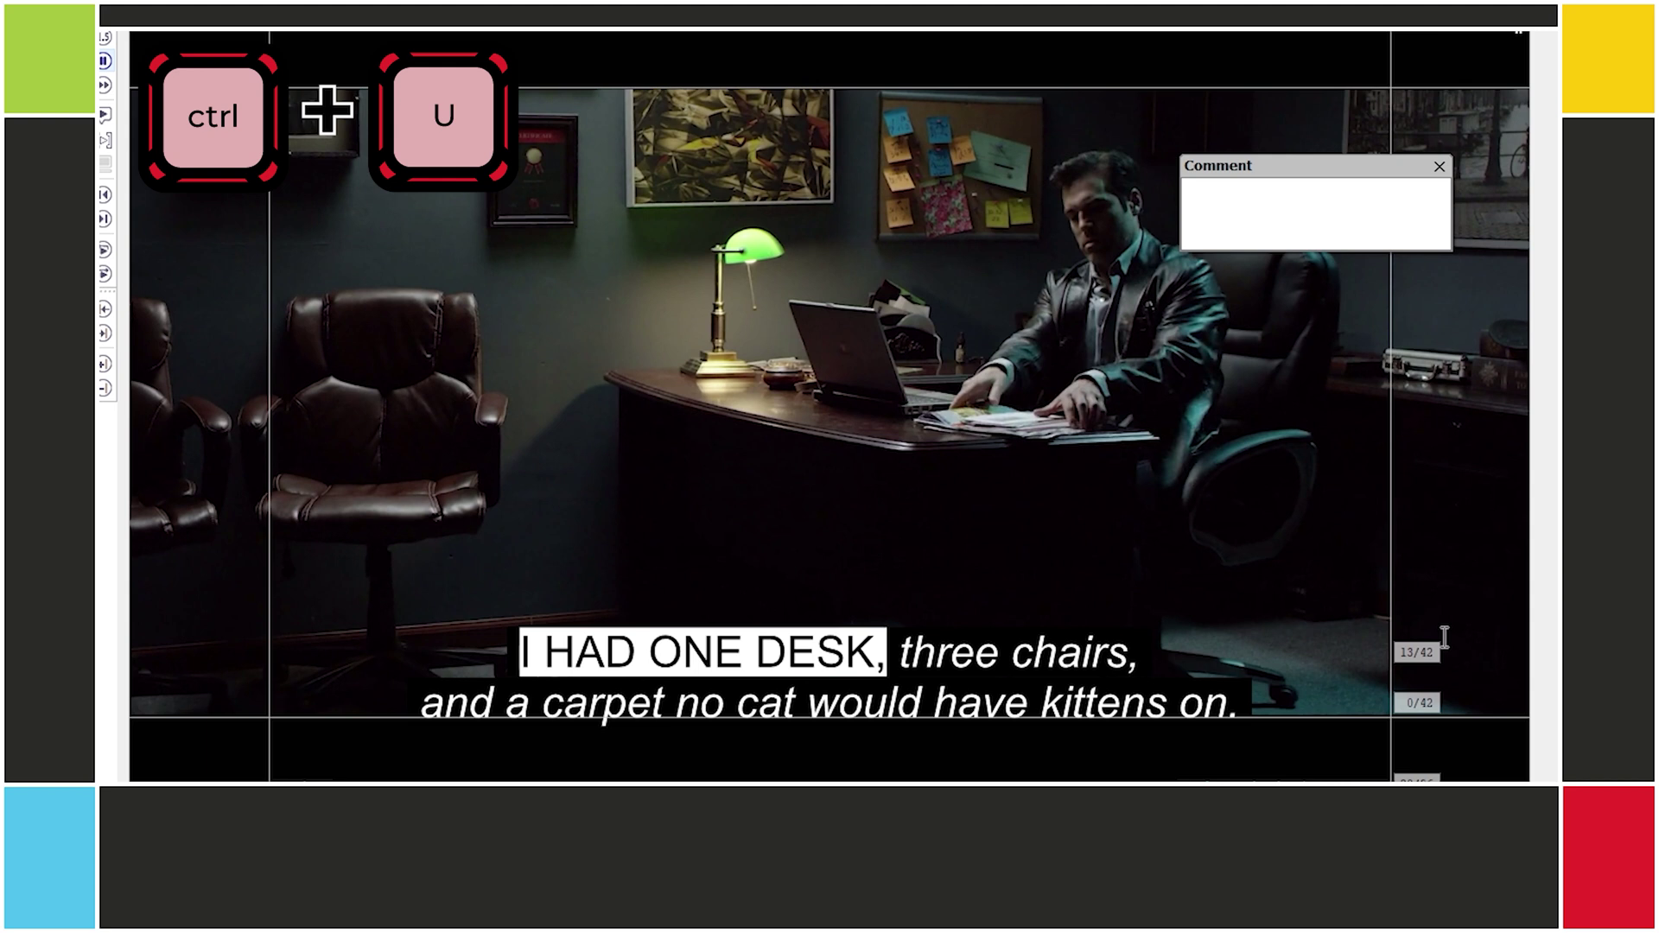
{"action": "key", "text": "ctrl+z"}
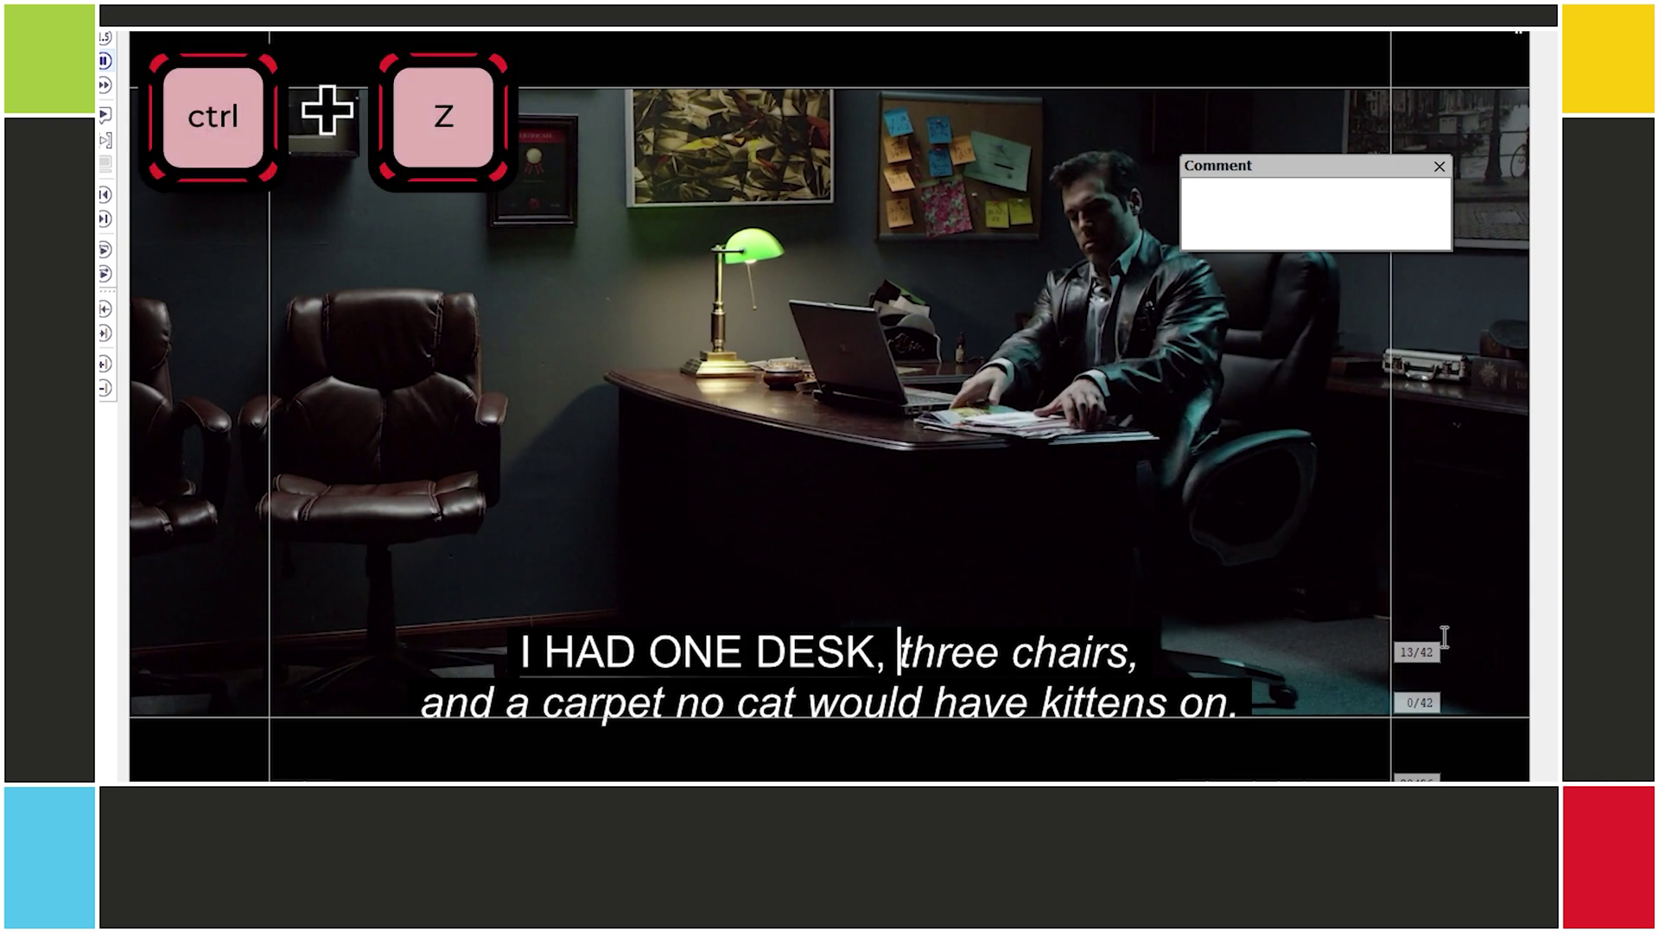
{"action": "key", "text": "ctrl+z"}
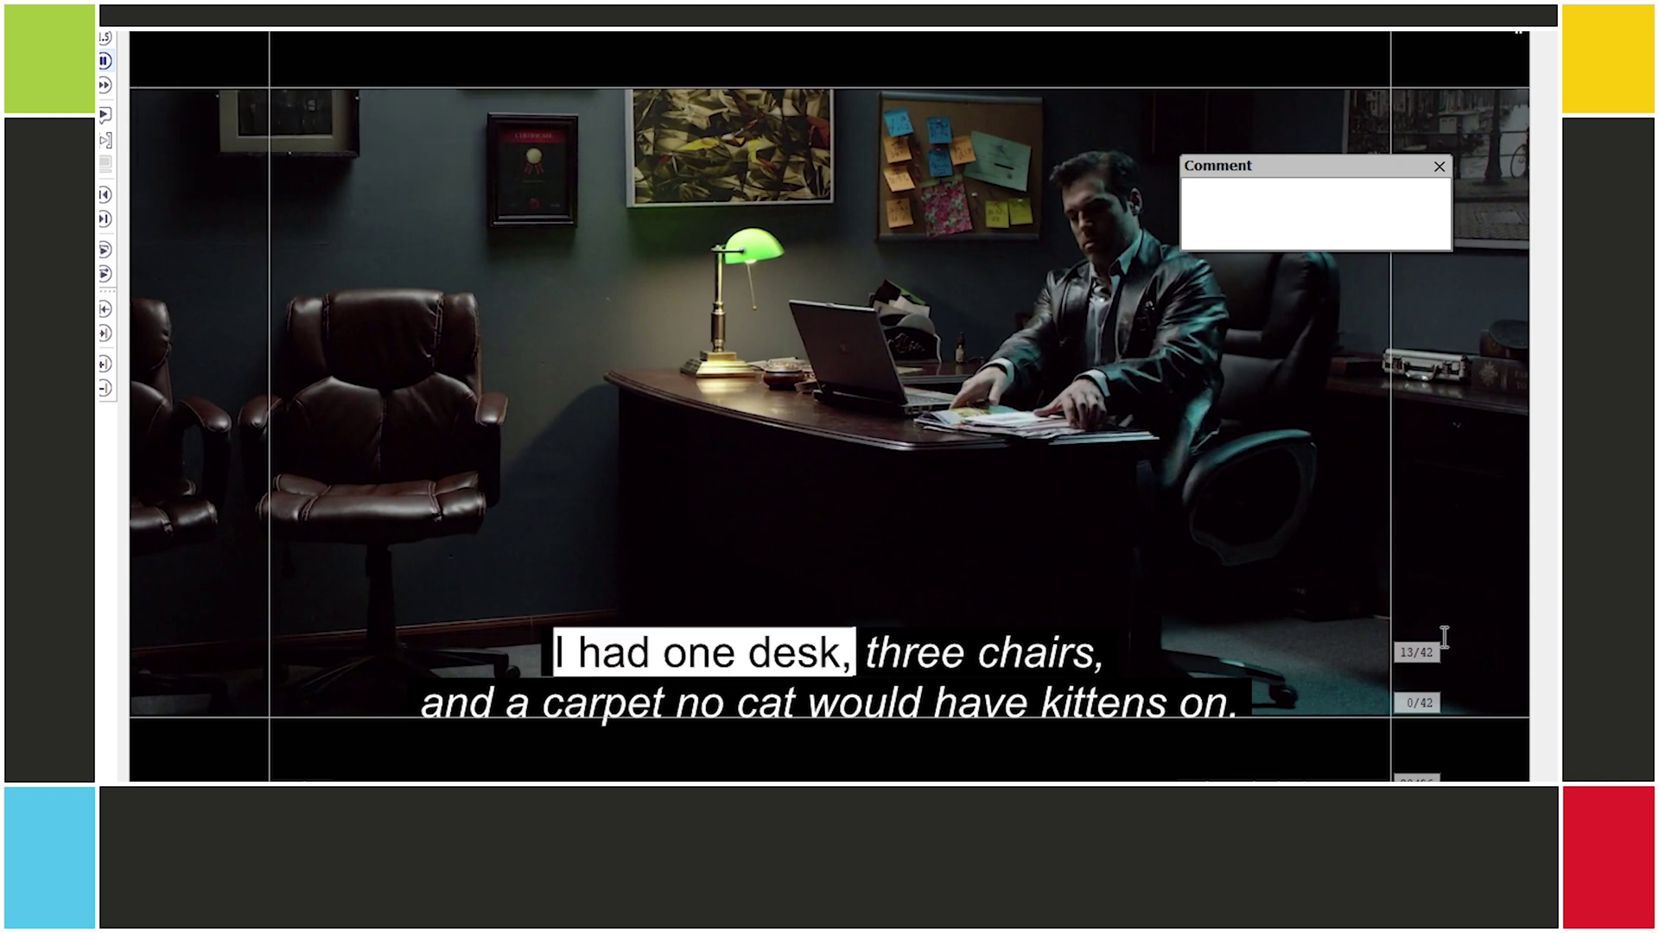
{"action": "key", "text": "ctrl+y"}
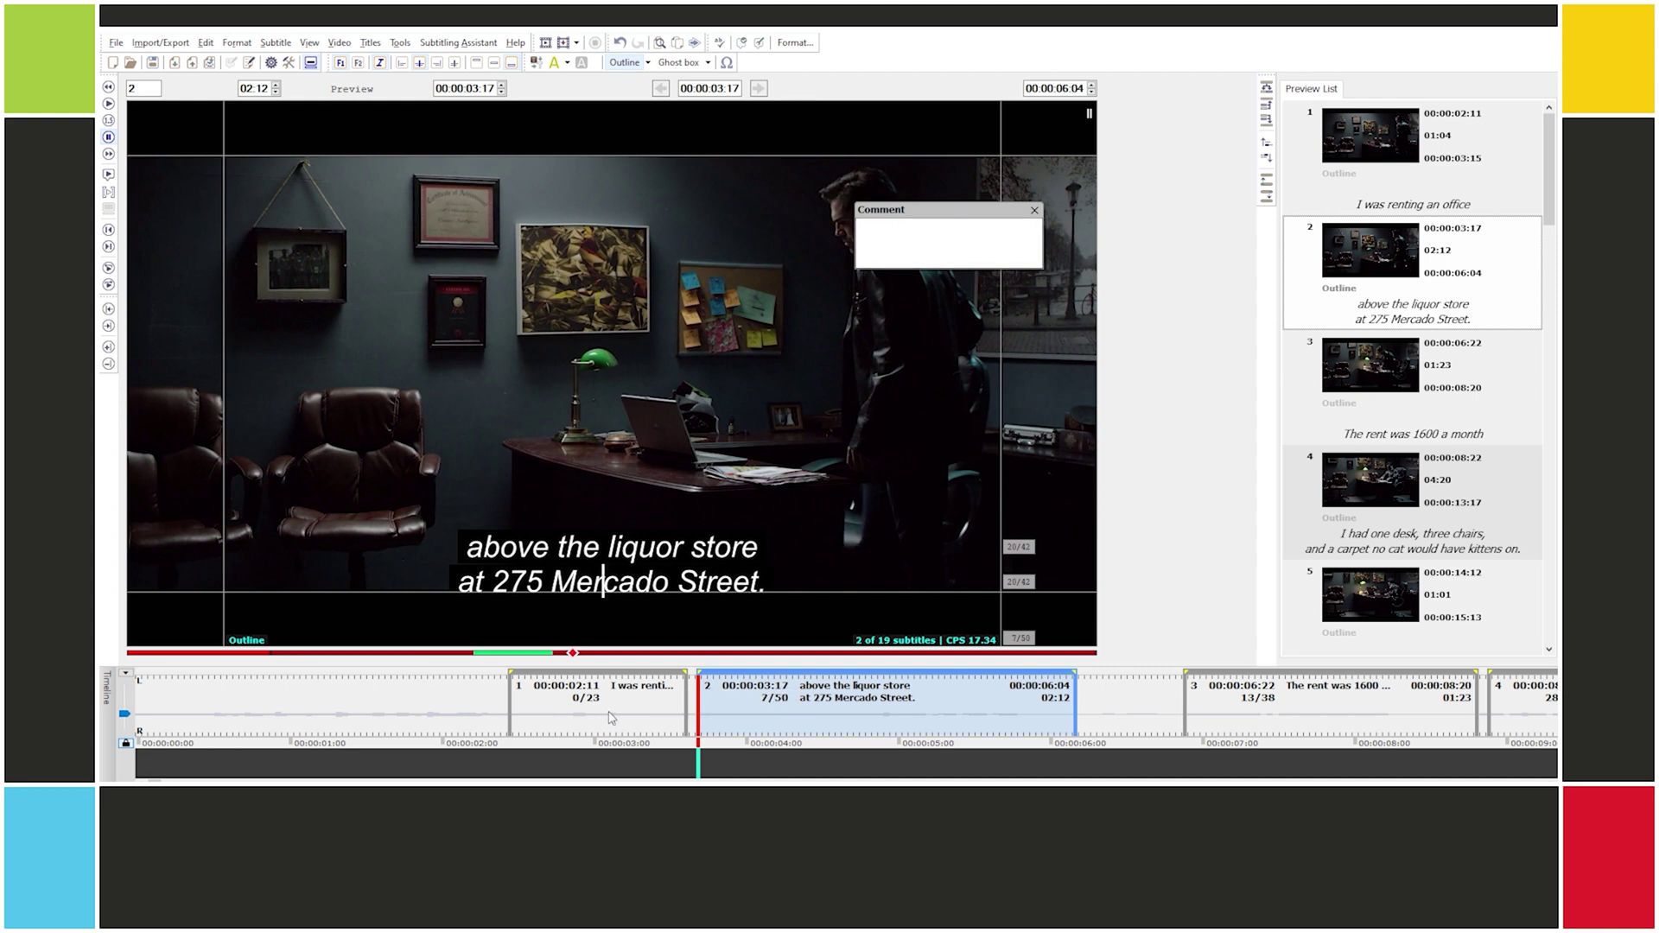
- Merge subtitles 1 and 2 with Ctrl+Alt+=, then undo the merge
{"action": "key", "text": "Page_Up"}
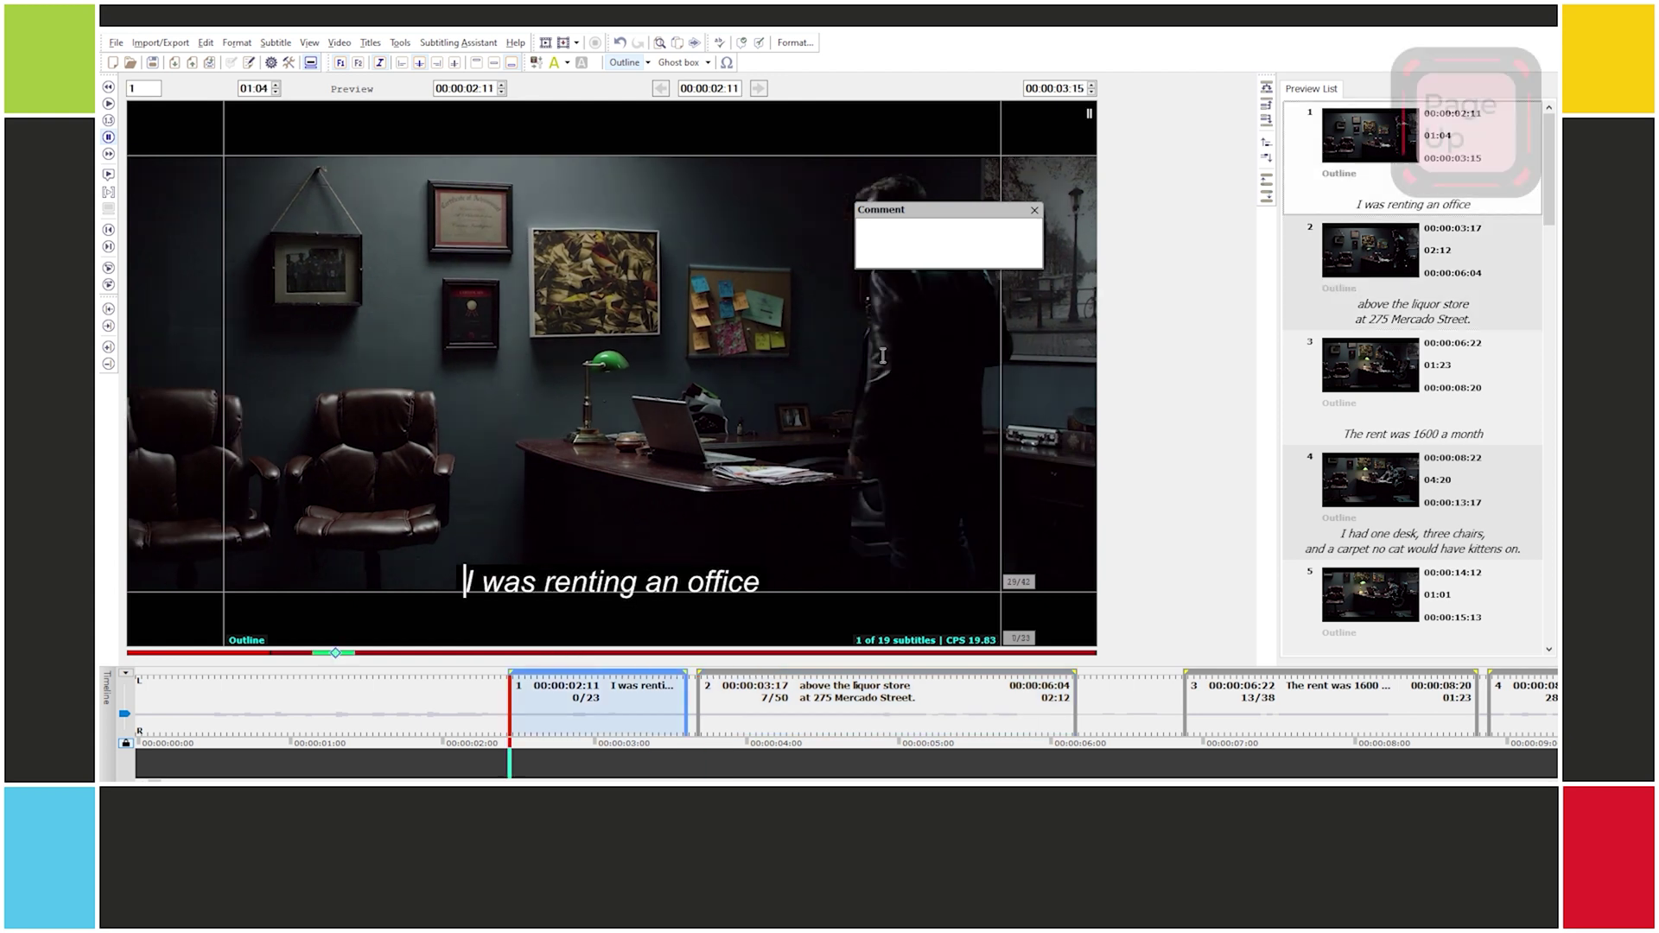
{"action": "key", "text": "Page_Down"}
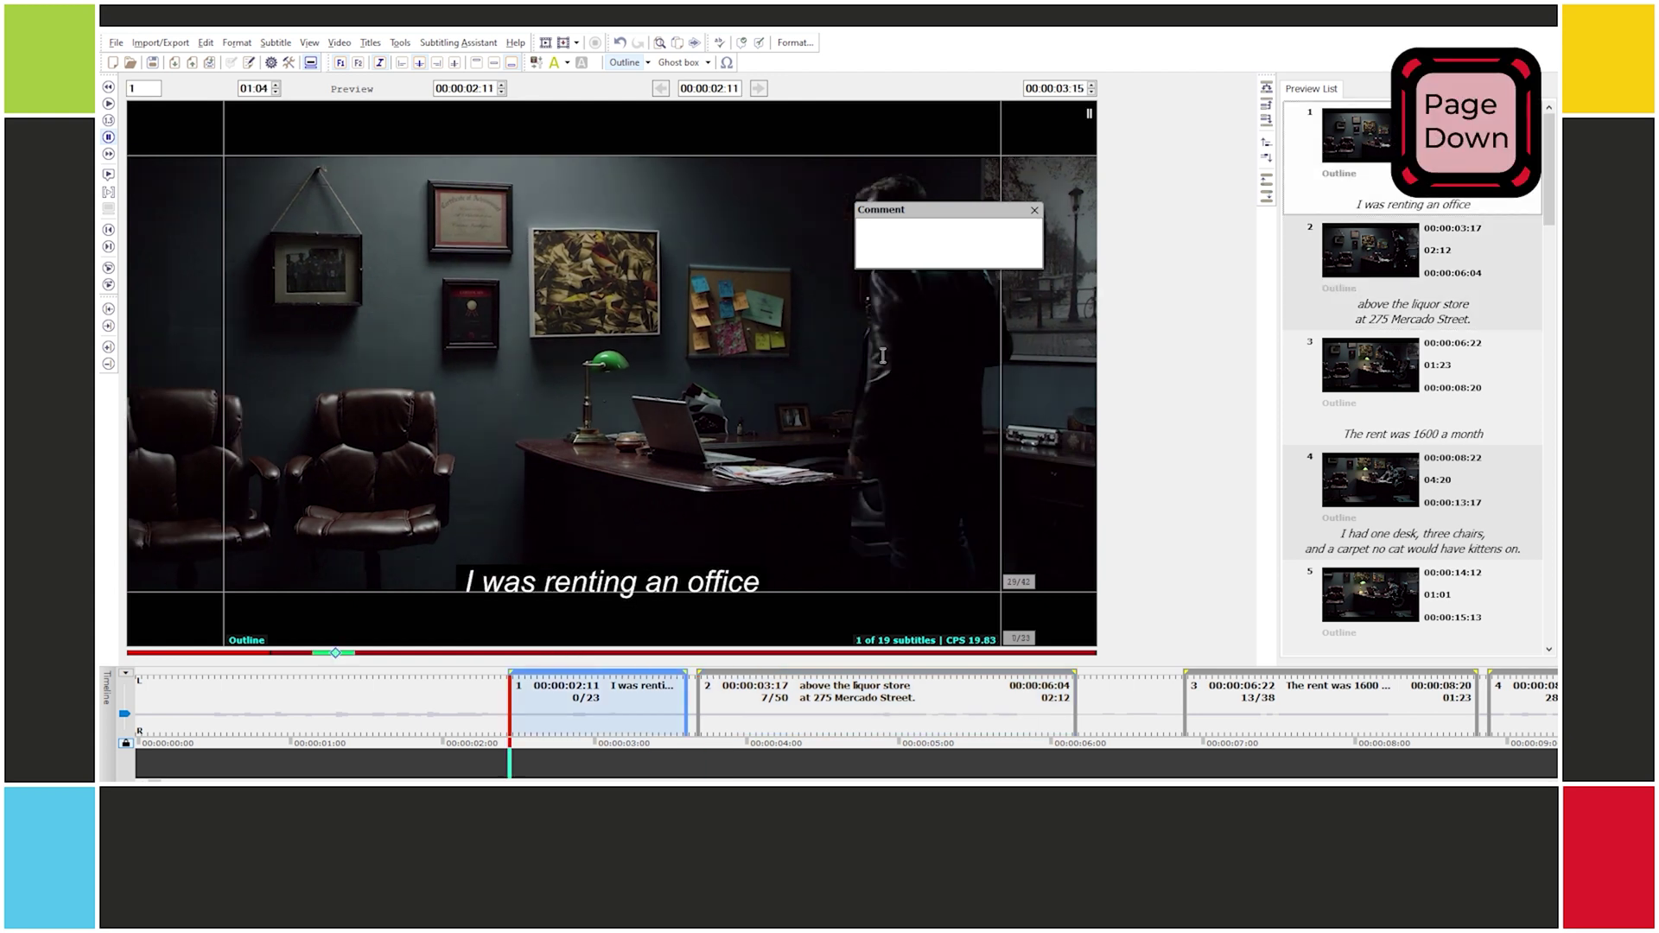
{"action": "key", "text": "ctrl+alt+equal"}
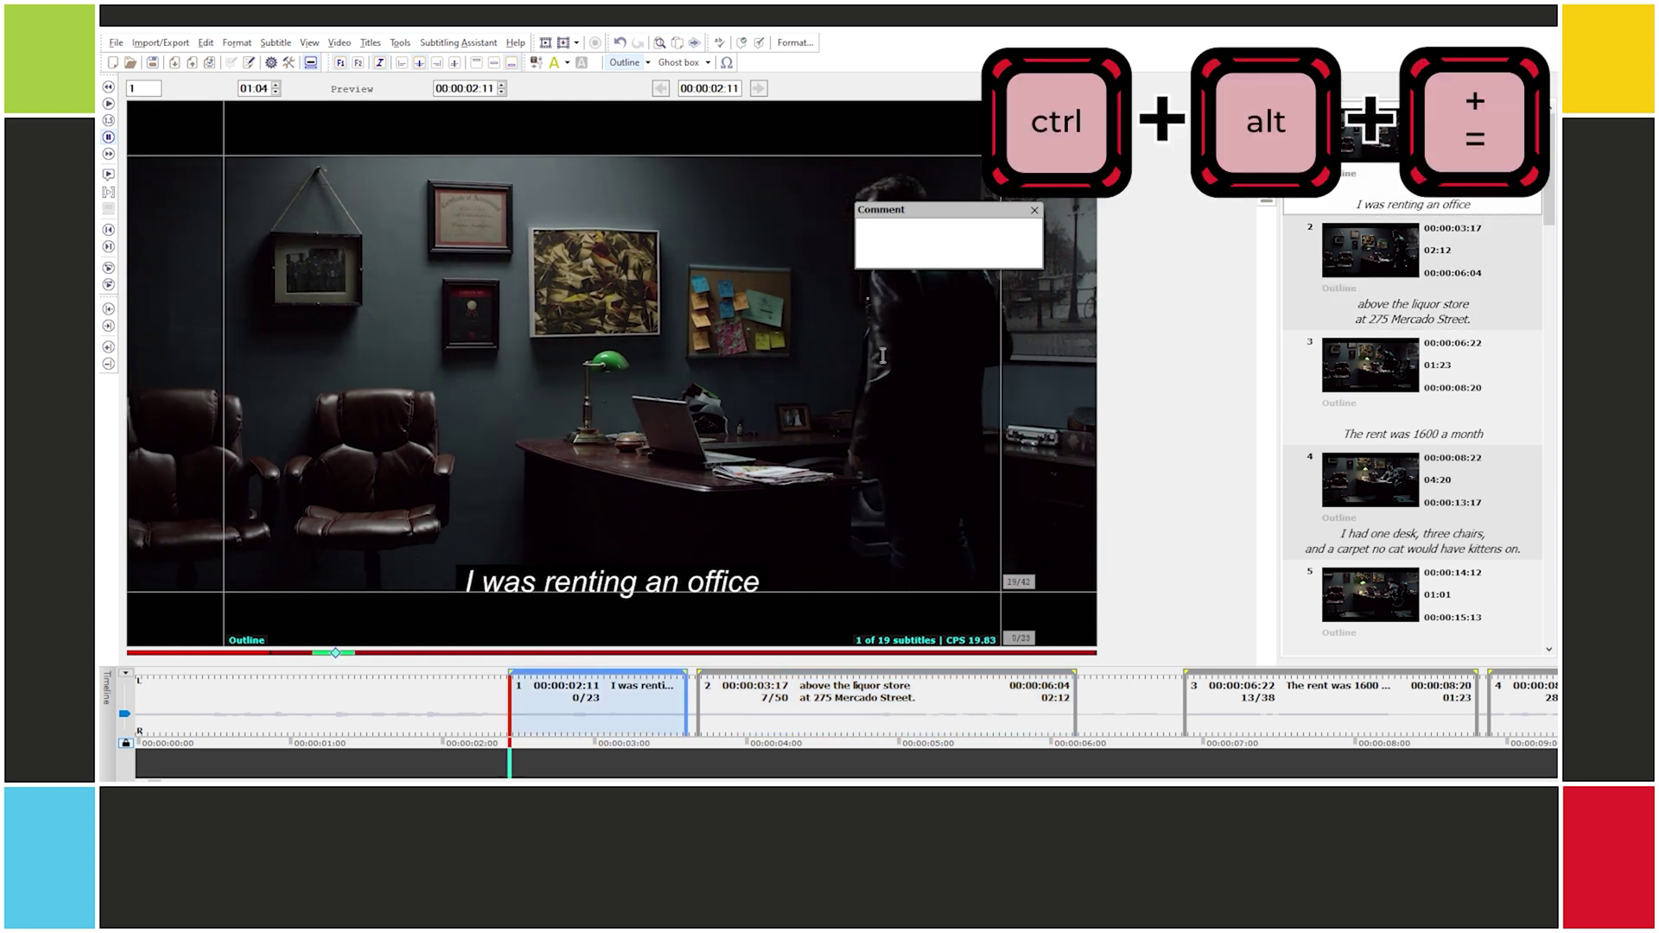
{"action": "key", "text": "ctrl+alt+equal"}
{"action": "key", "text": "ctrl+z"}
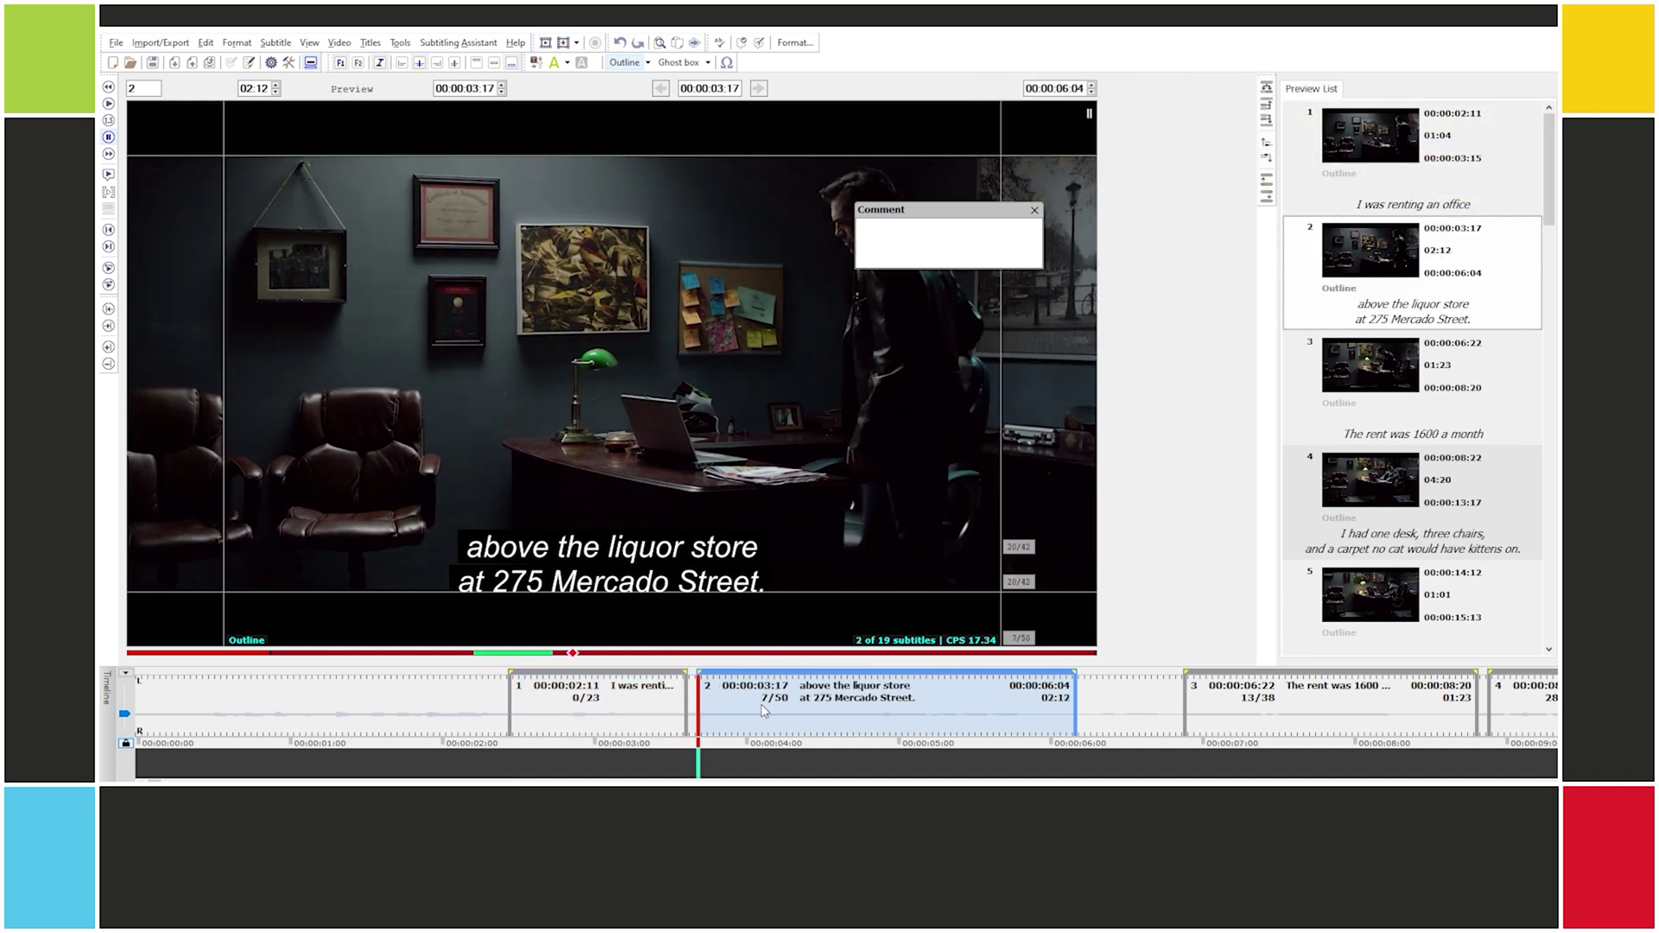
- Split subtitle 2 after 'store' and check the resulting subtitles 2 and 3
{"action": "key", "text": "Right"}
{"action": "key", "text": "Right"}
{"action": "key", "text": "Right"}
{"action": "key", "text": "Right"}
{"action": "key", "text": "Right"}
{"action": "key", "text": "Right"}
{"action": "key", "text": "Right"}
{"action": "key", "text": "Right"}
{"action": "key", "text": "Right"}
{"action": "key", "text": "ctrl+alt+Return"}
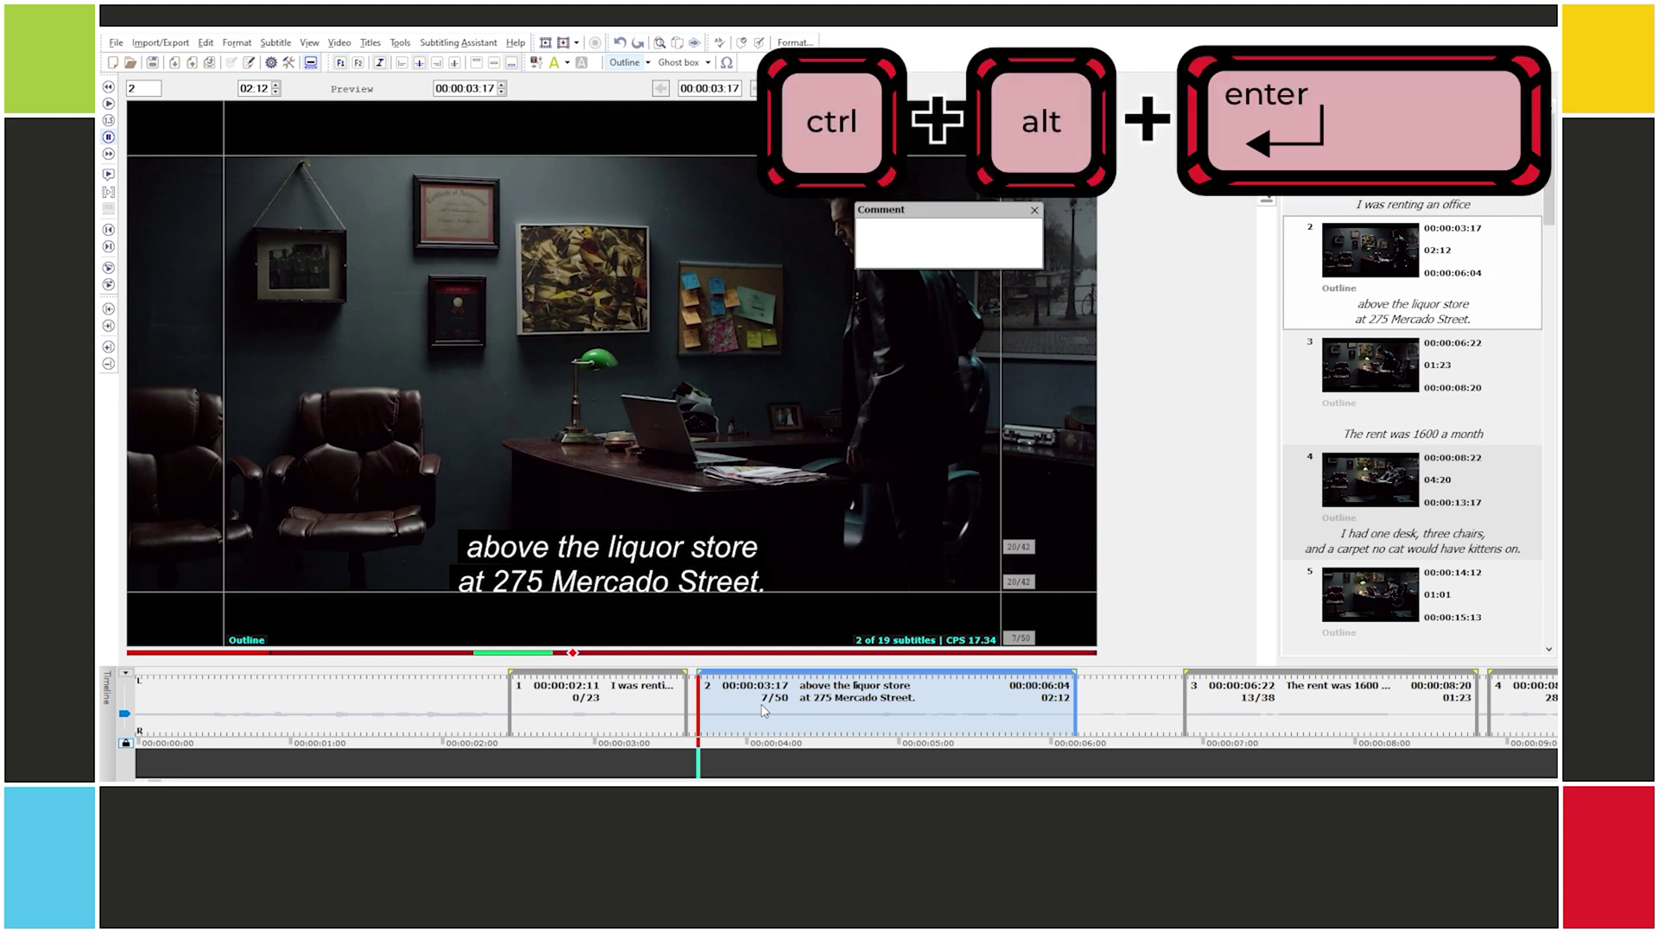
{"action": "key", "text": "ctrl+alt+Return"}
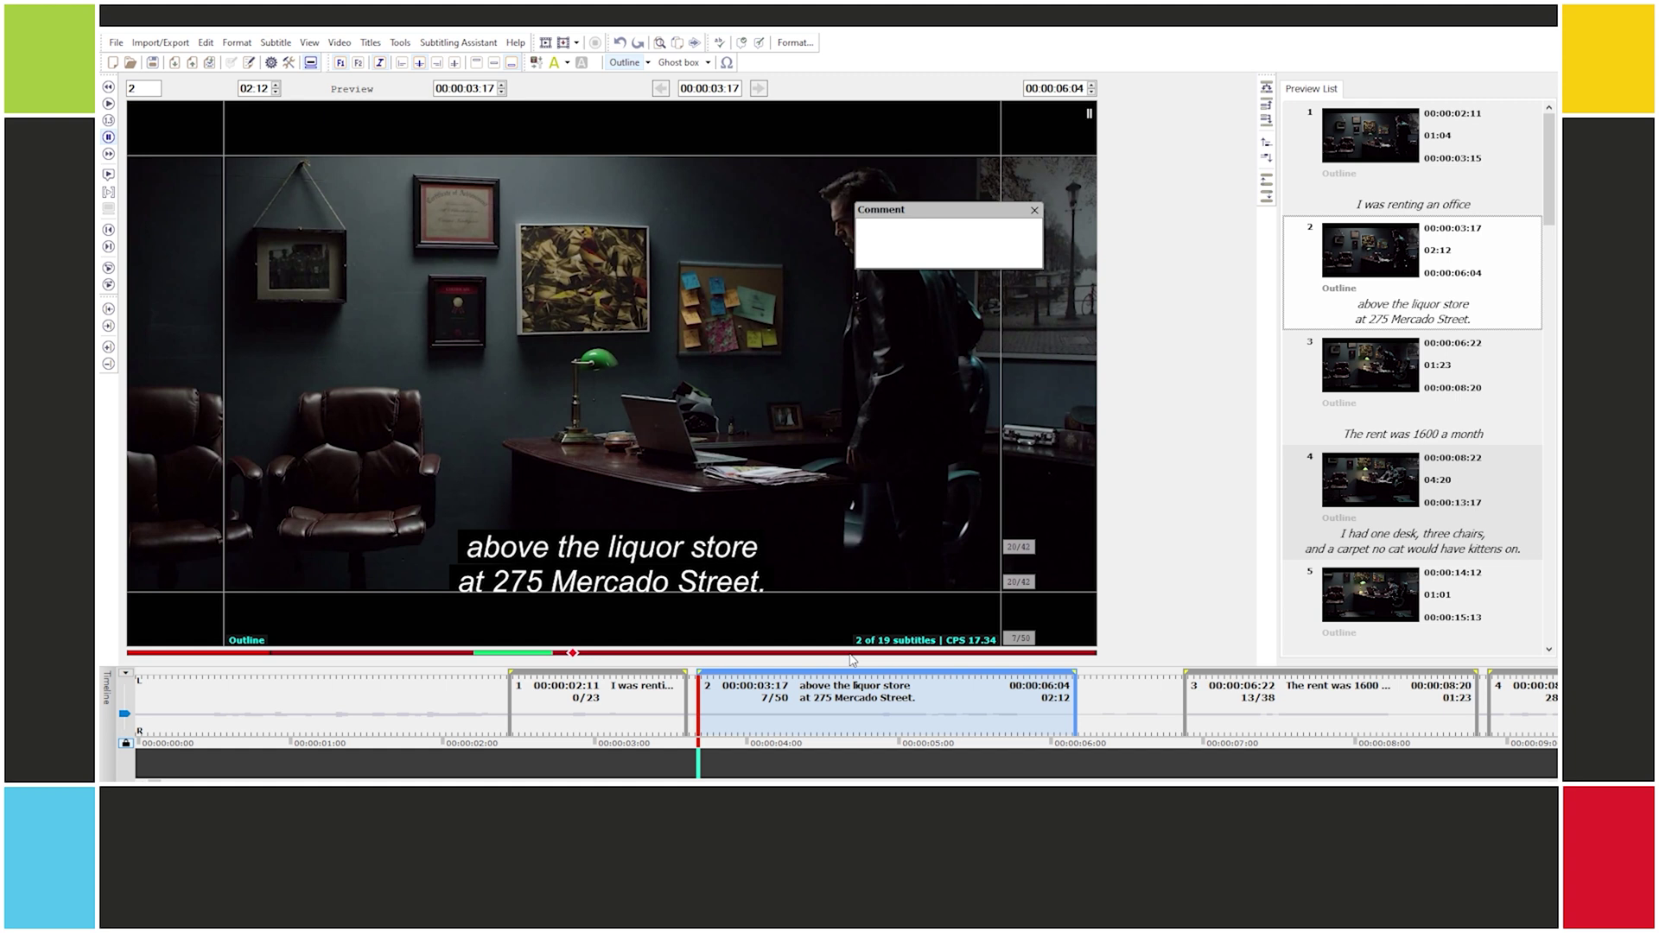
{"action": "key", "text": "ctrl+alt+Return"}
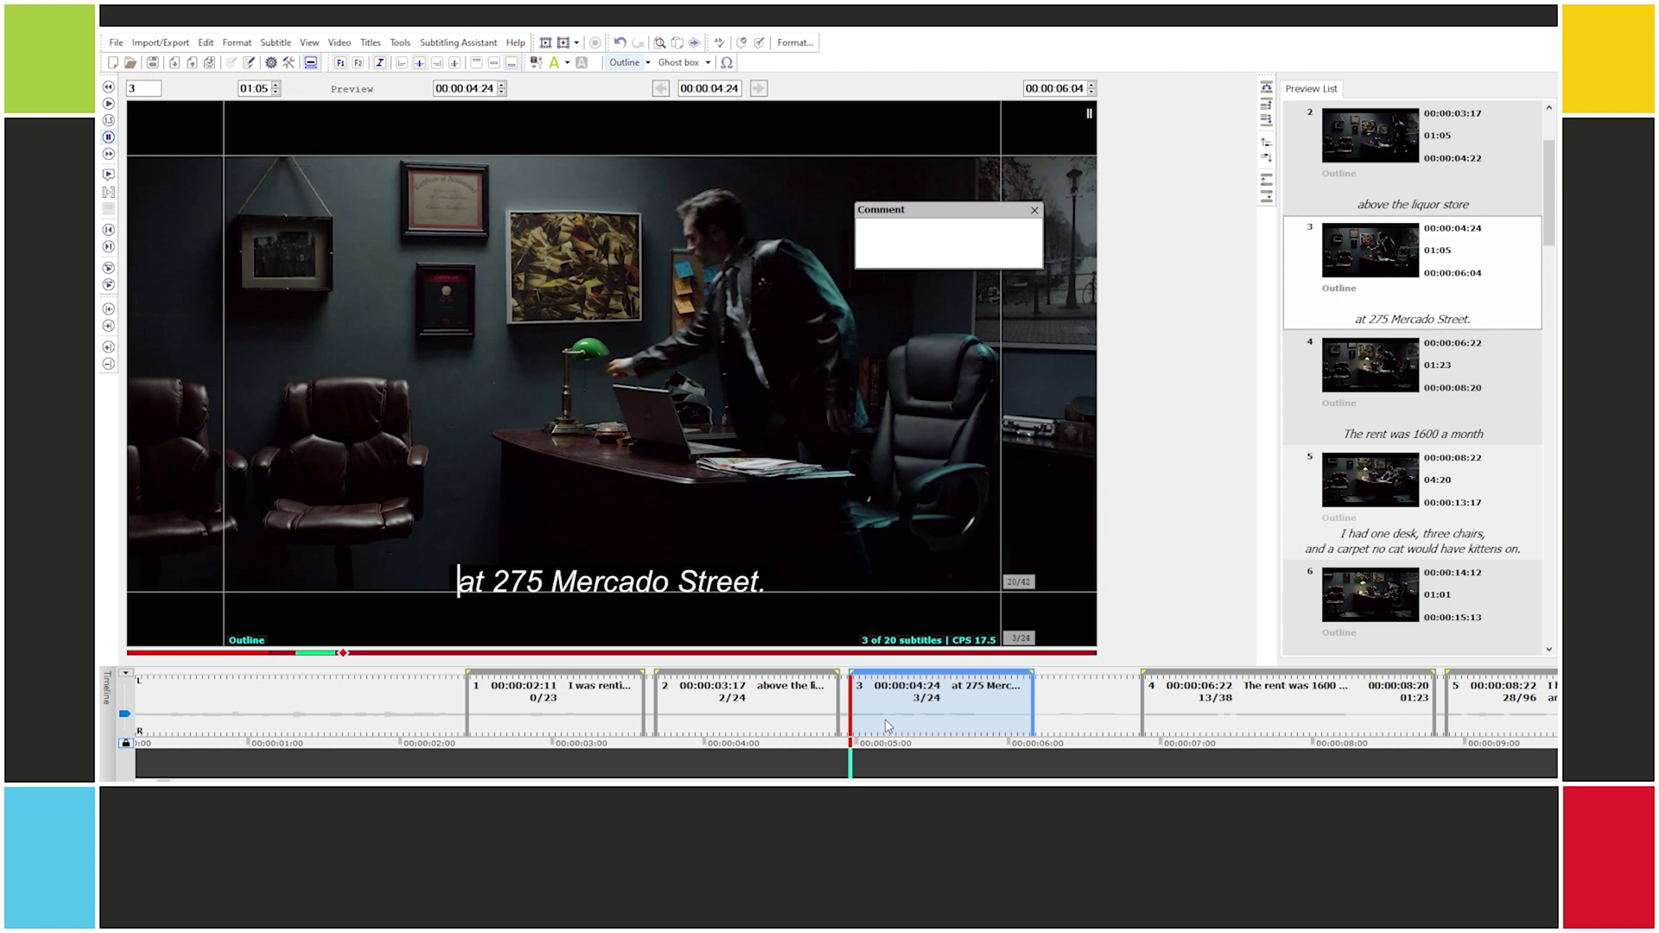
{"action": "left_click", "coordinate": [755, 702]}
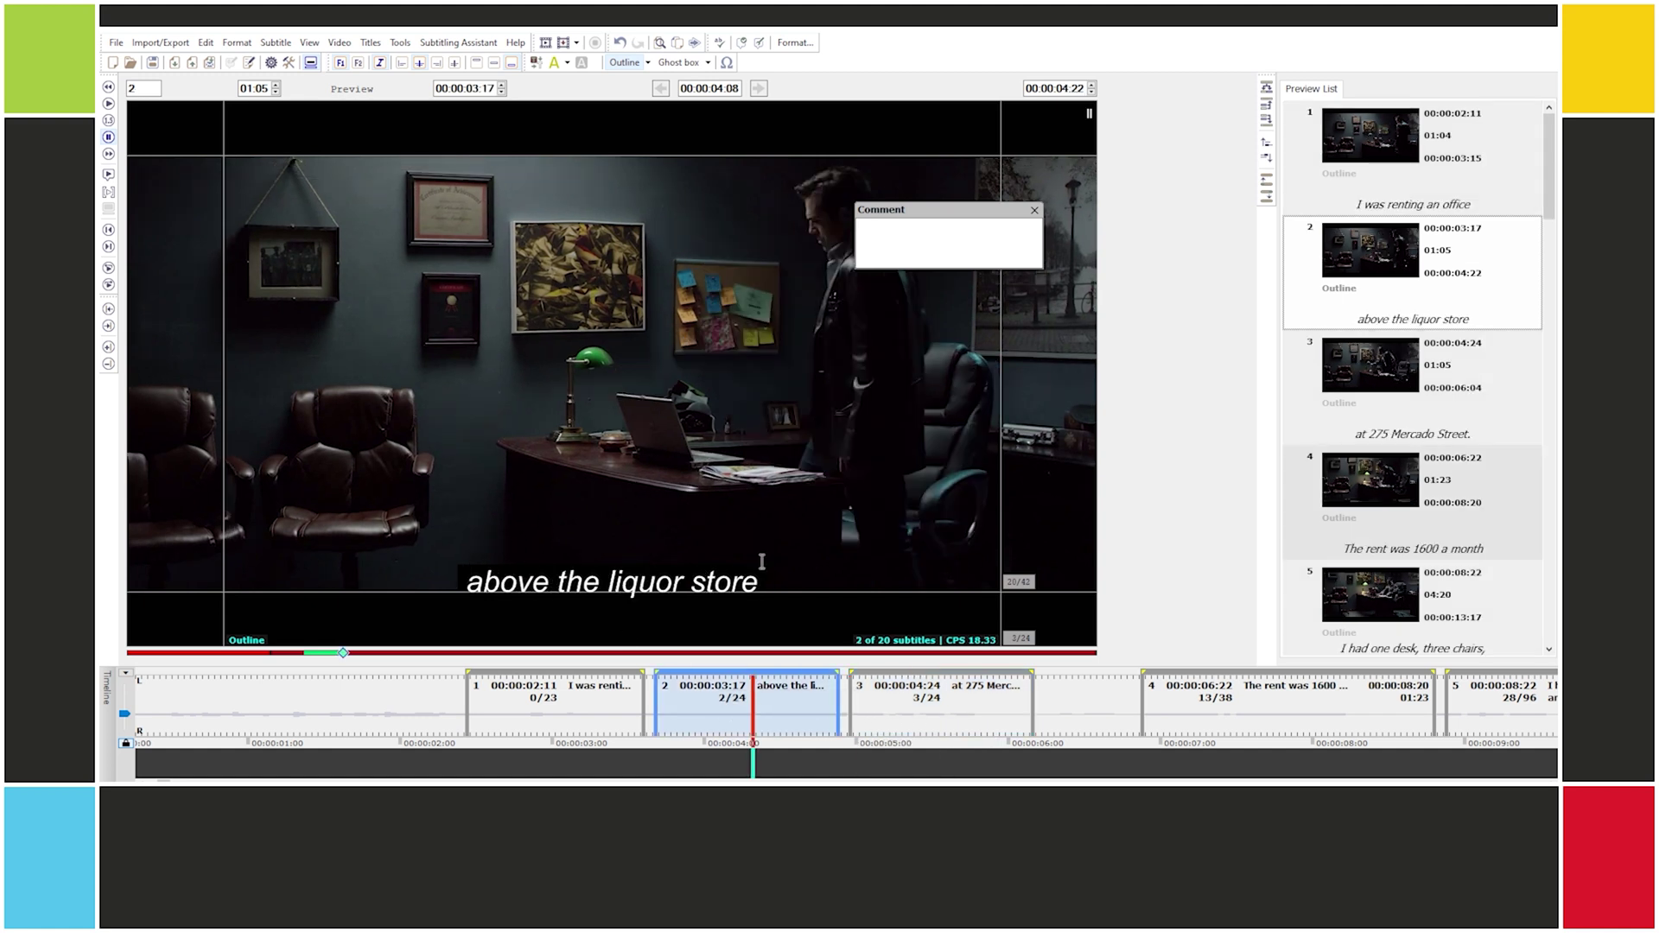
{"action": "left_click", "coordinate": [955, 696]}
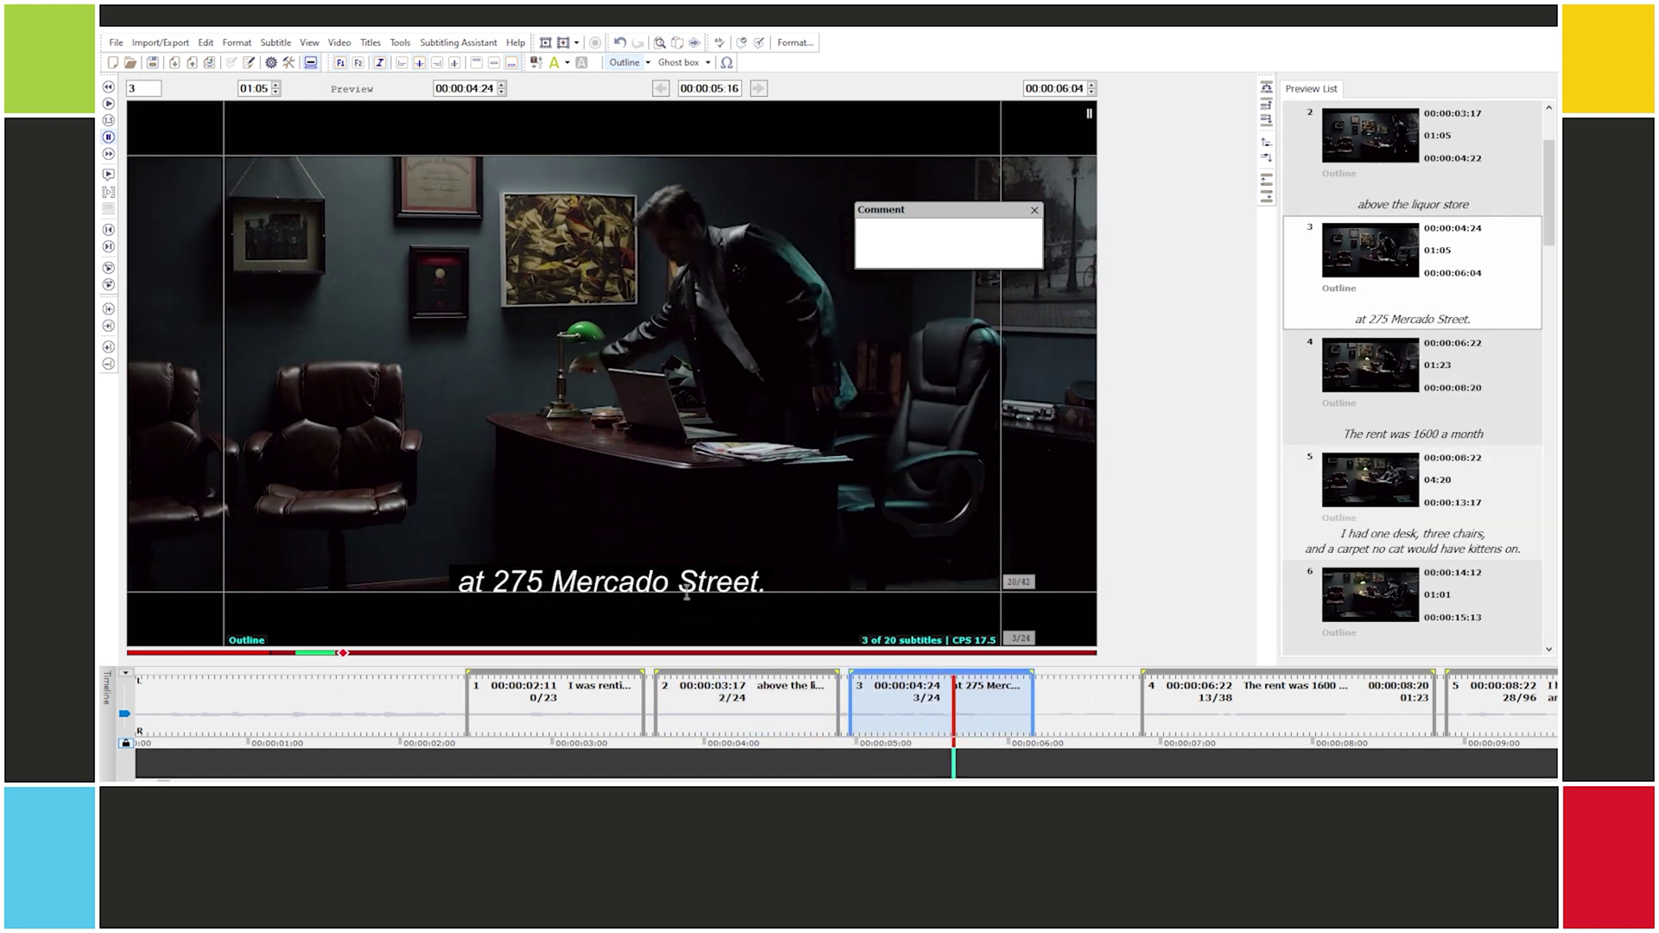
{"action": "left_click", "coordinate": [824, 697]}
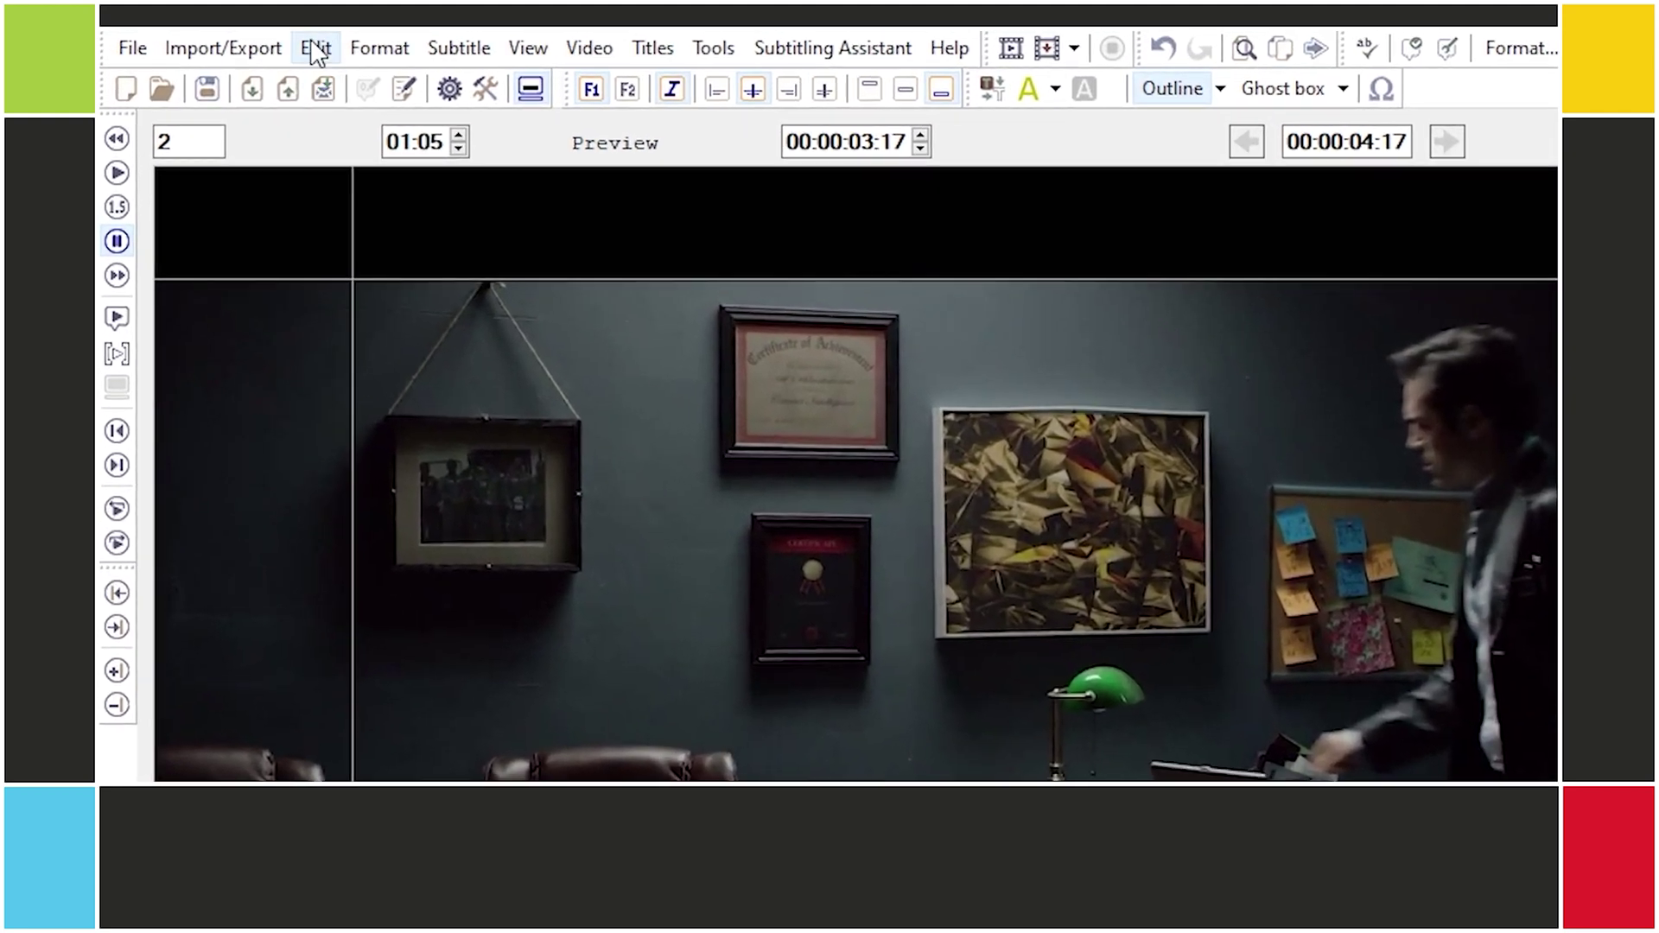
{"action": "left_click", "coordinate": [310, 46]}
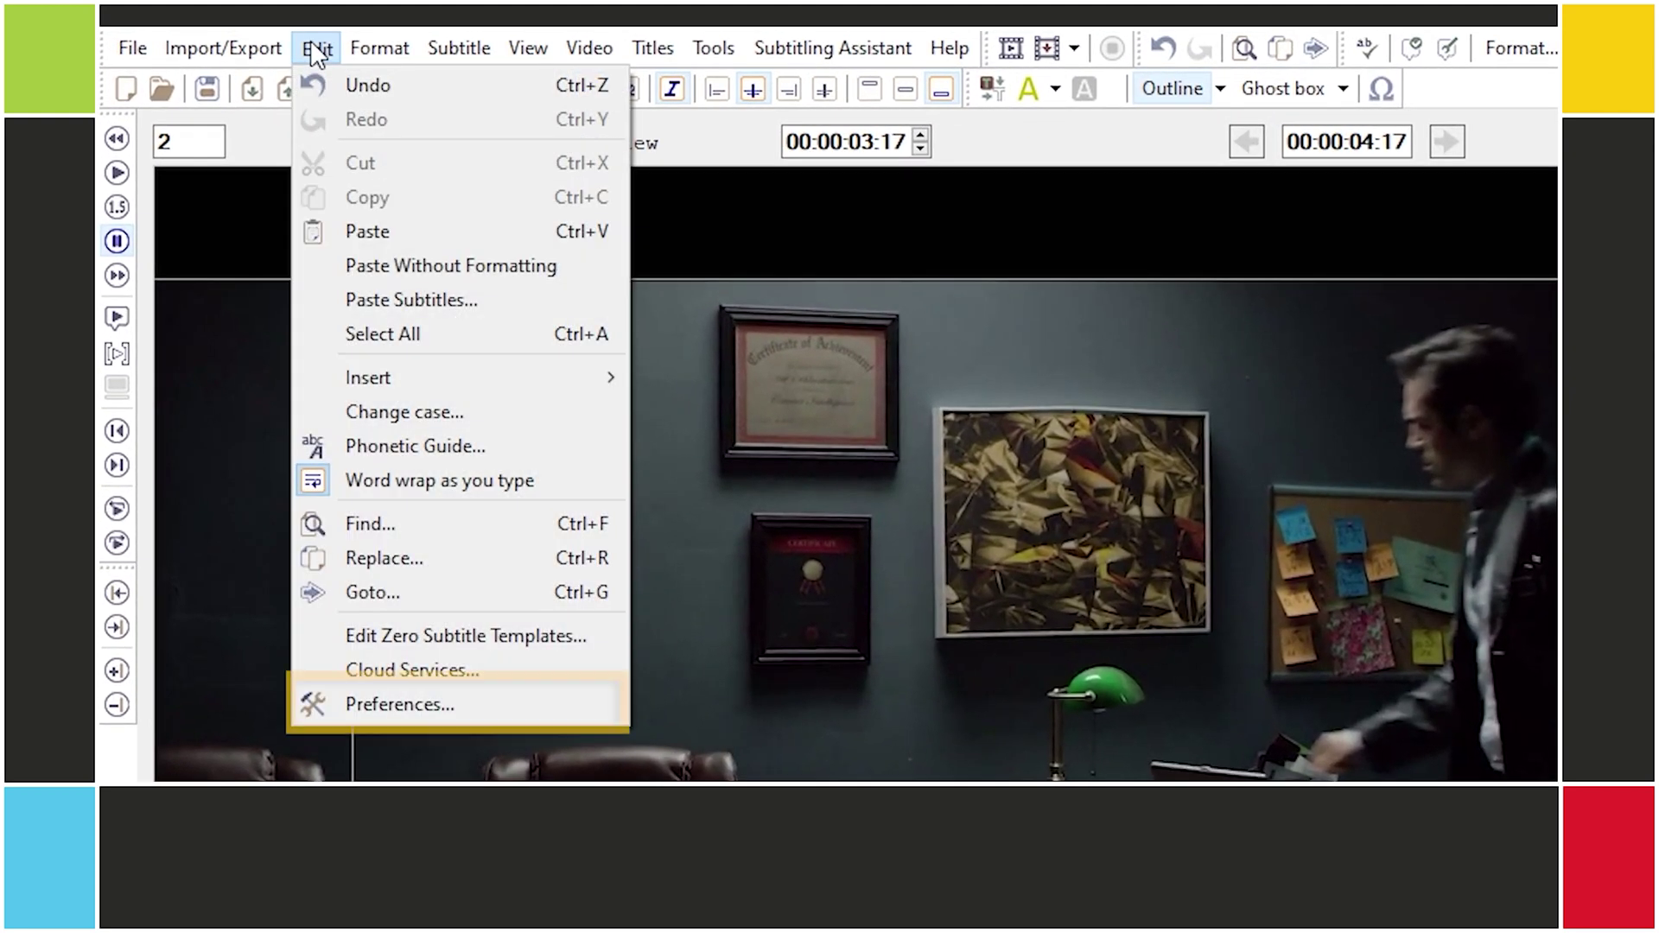
{"action": "left_click", "coordinate": [540, 702]}
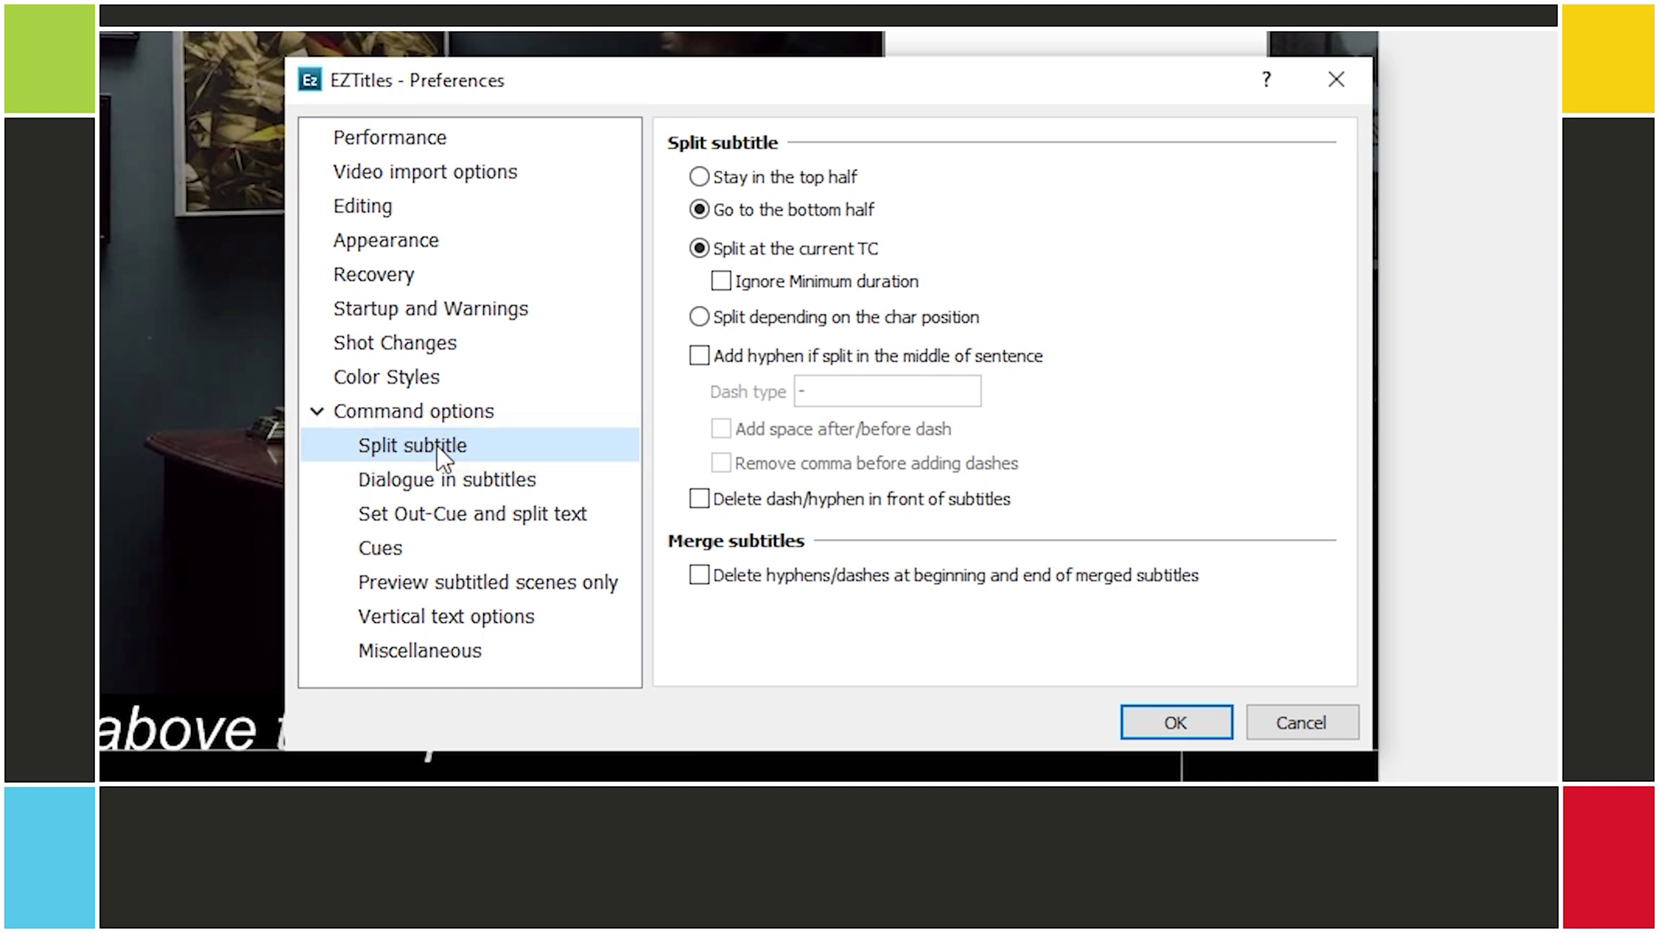
{"action": "left_click", "coordinate": [813, 250]}
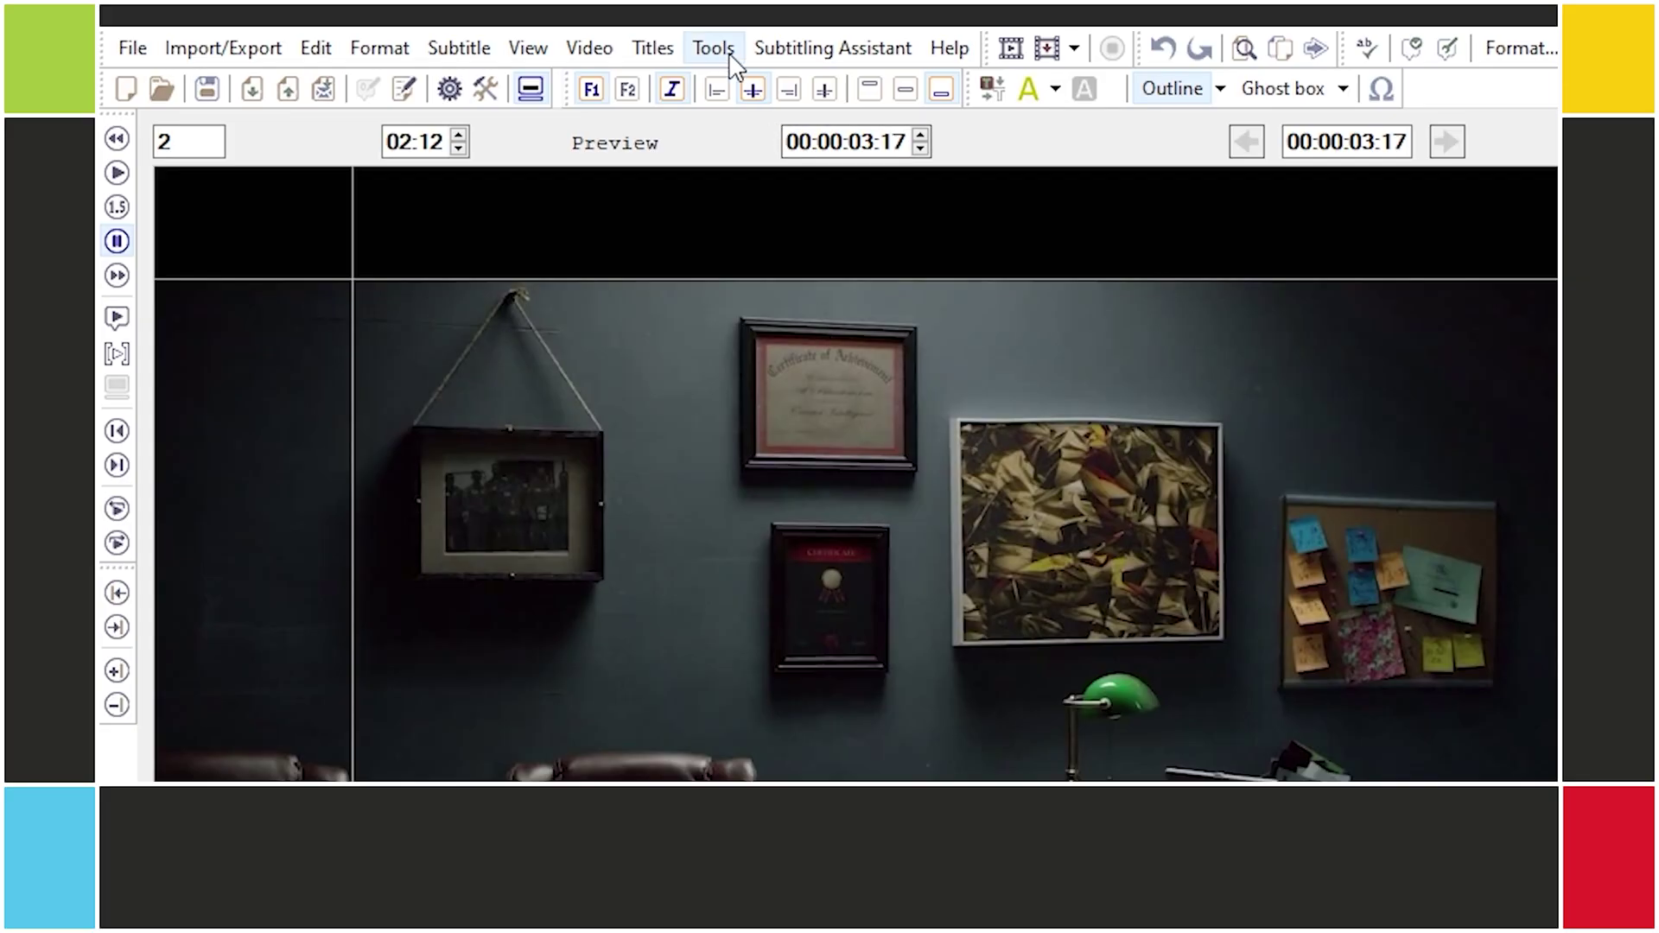
- Run spell check with F7, dismiss the 'busines' flag, and reopen Tools for Proofing
{"action": "left_click", "coordinate": [724, 52]}
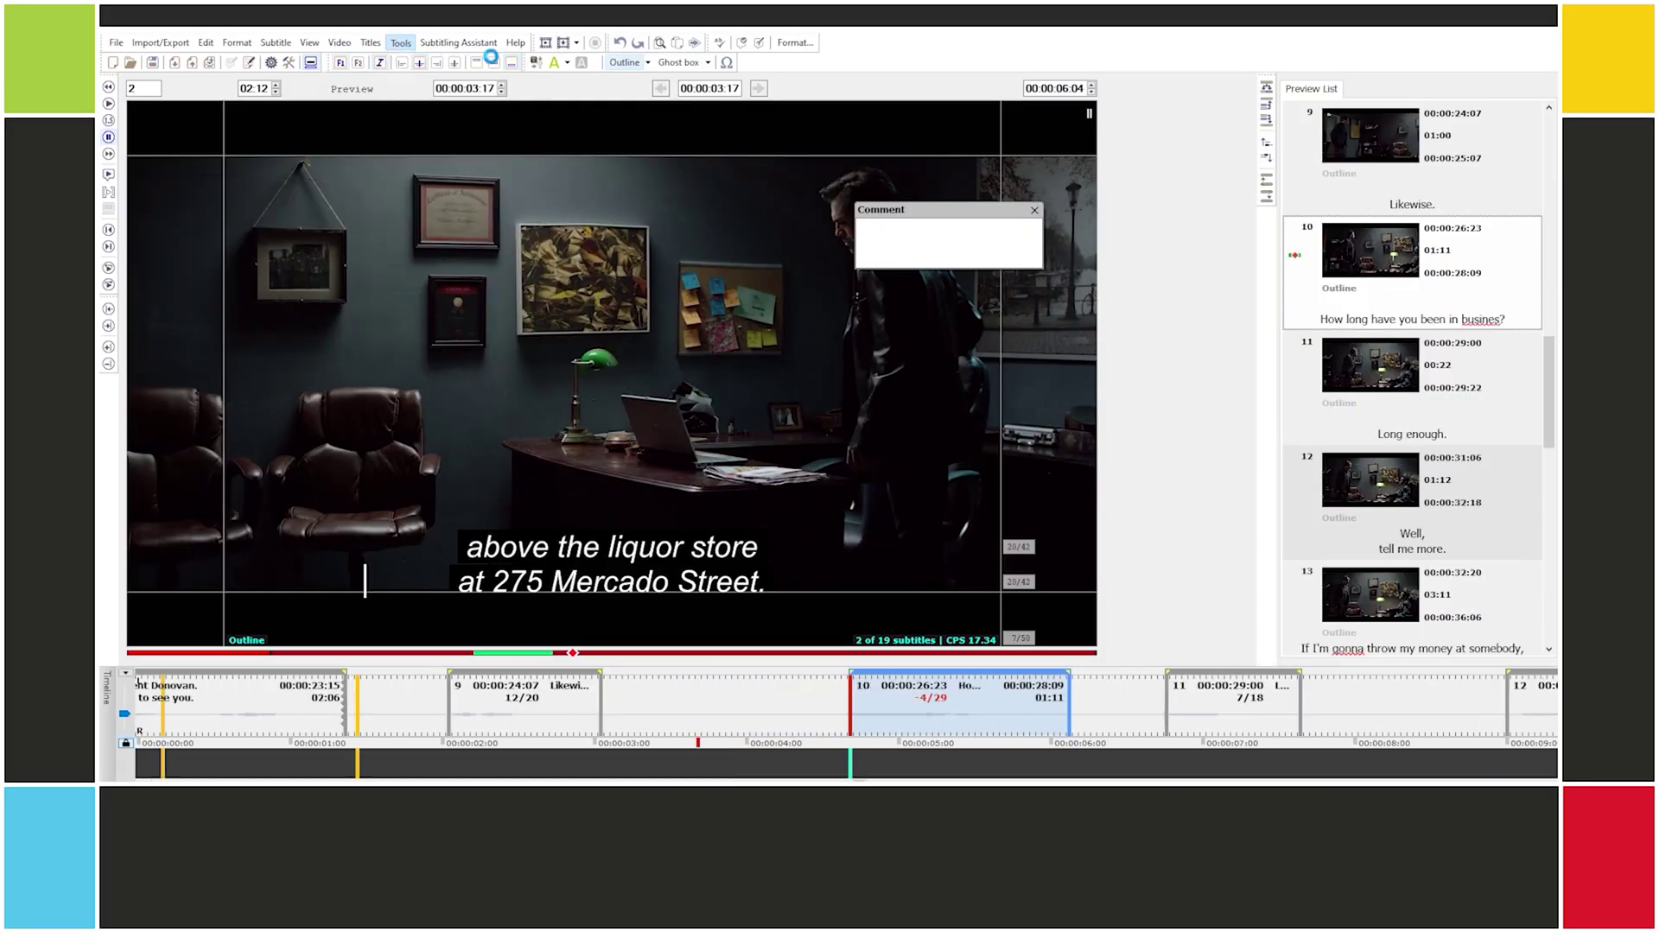
{"action": "key", "text": "F7"}
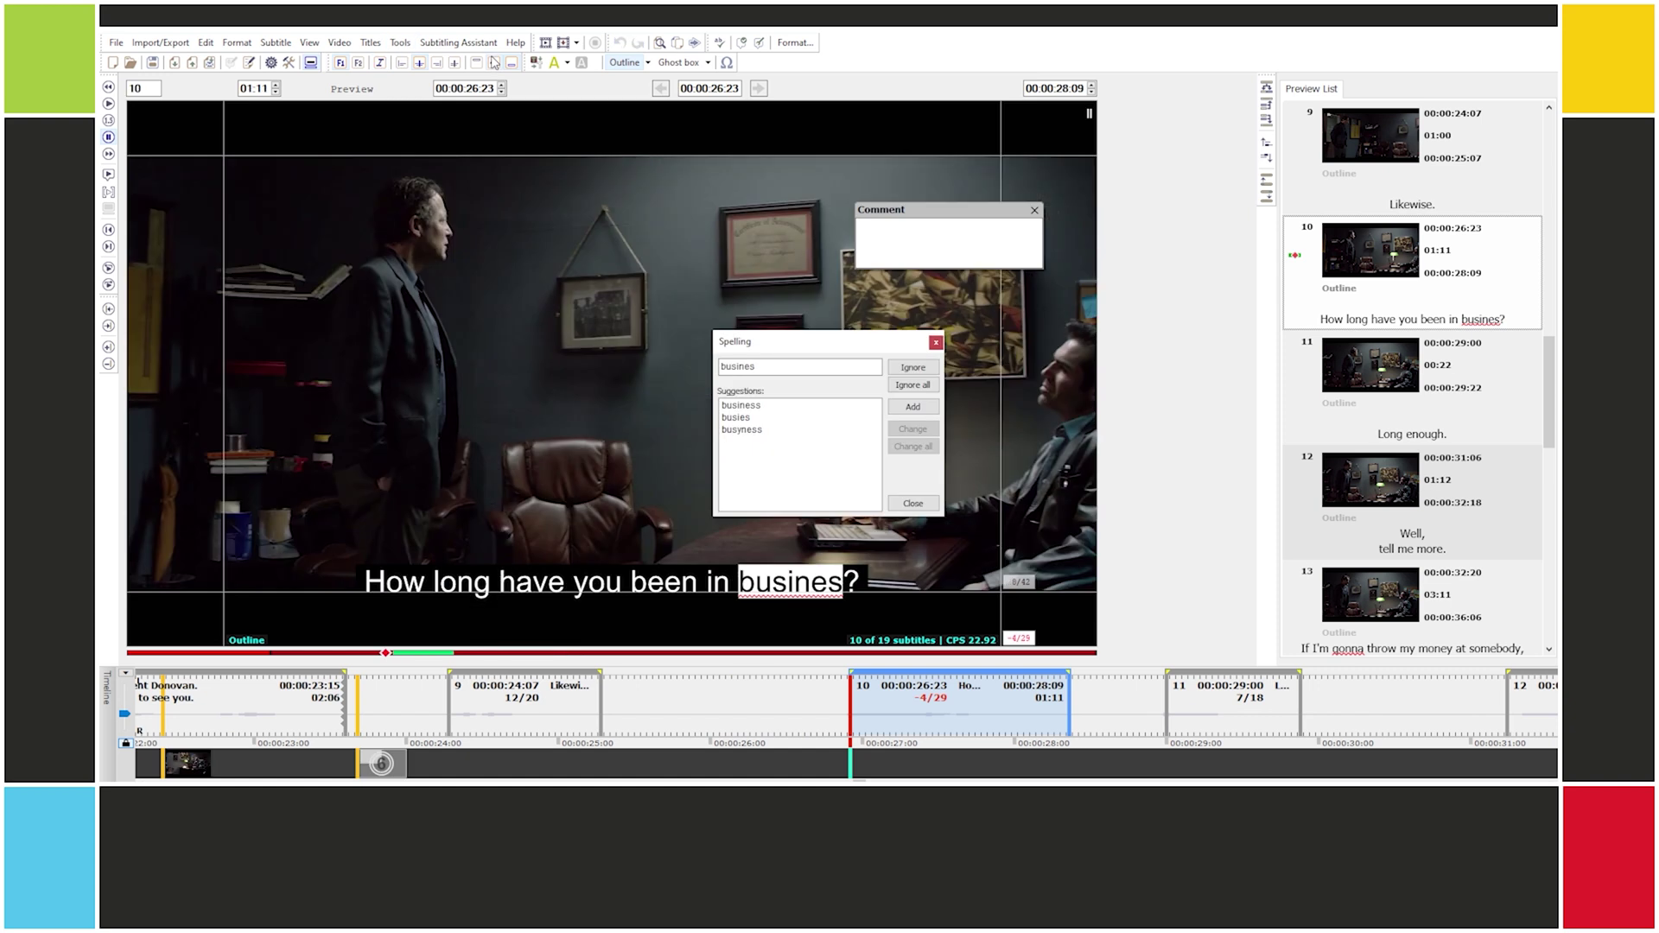
{"action": "key", "text": "Escape"}
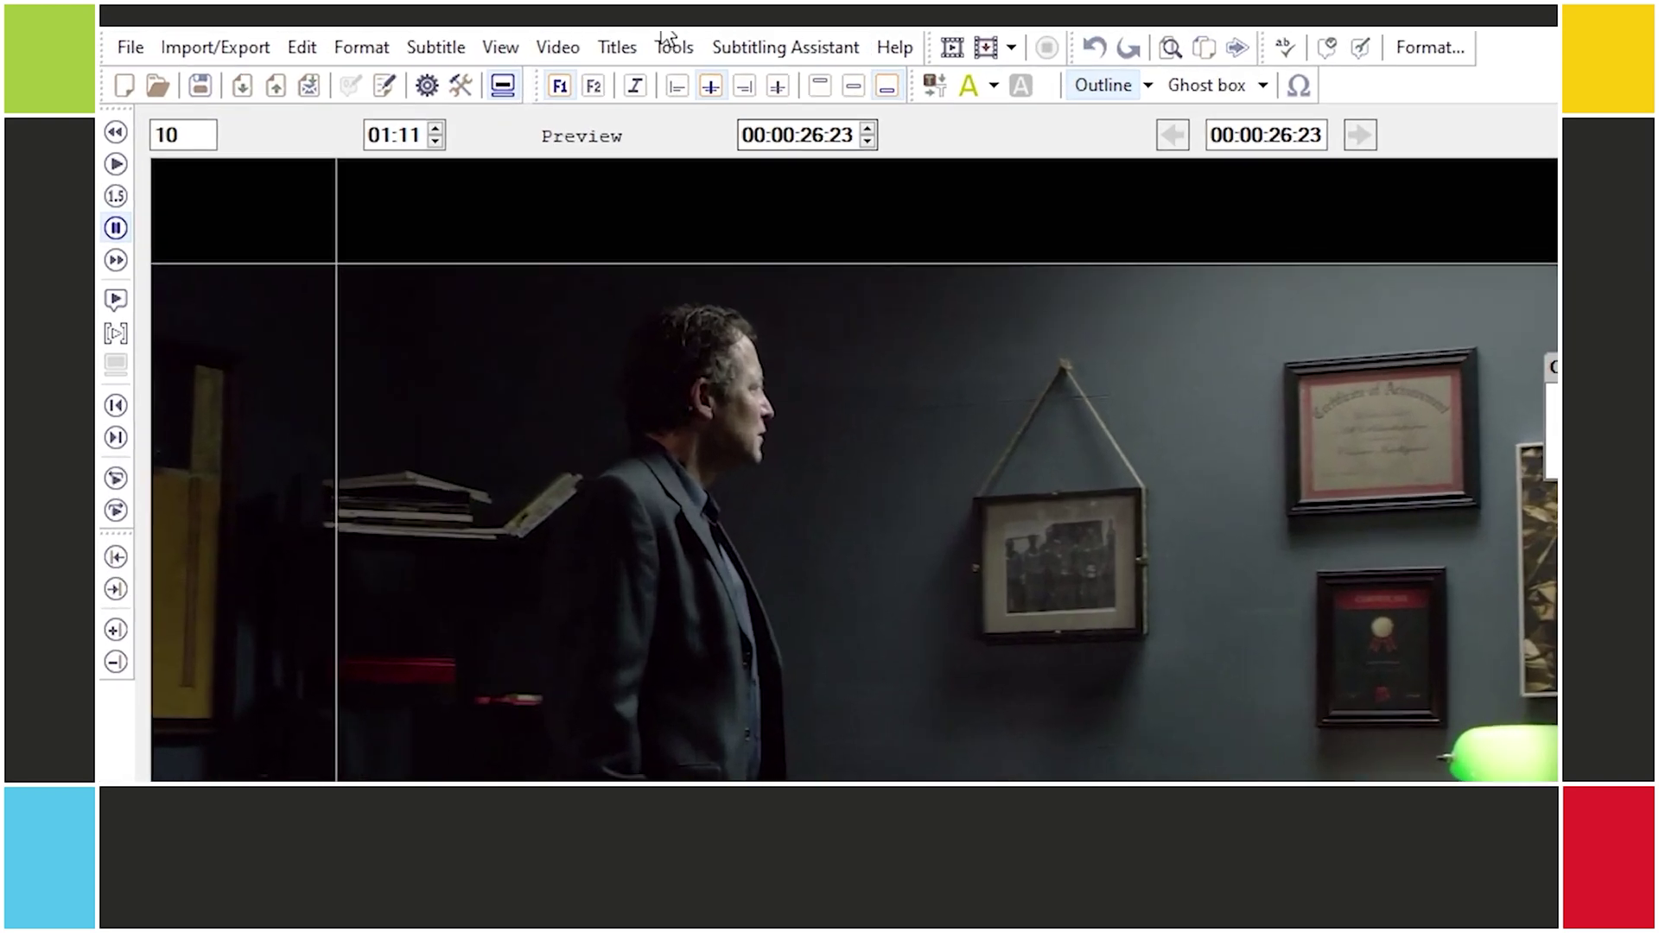
{"action": "left_click", "coordinate": [711, 49]}
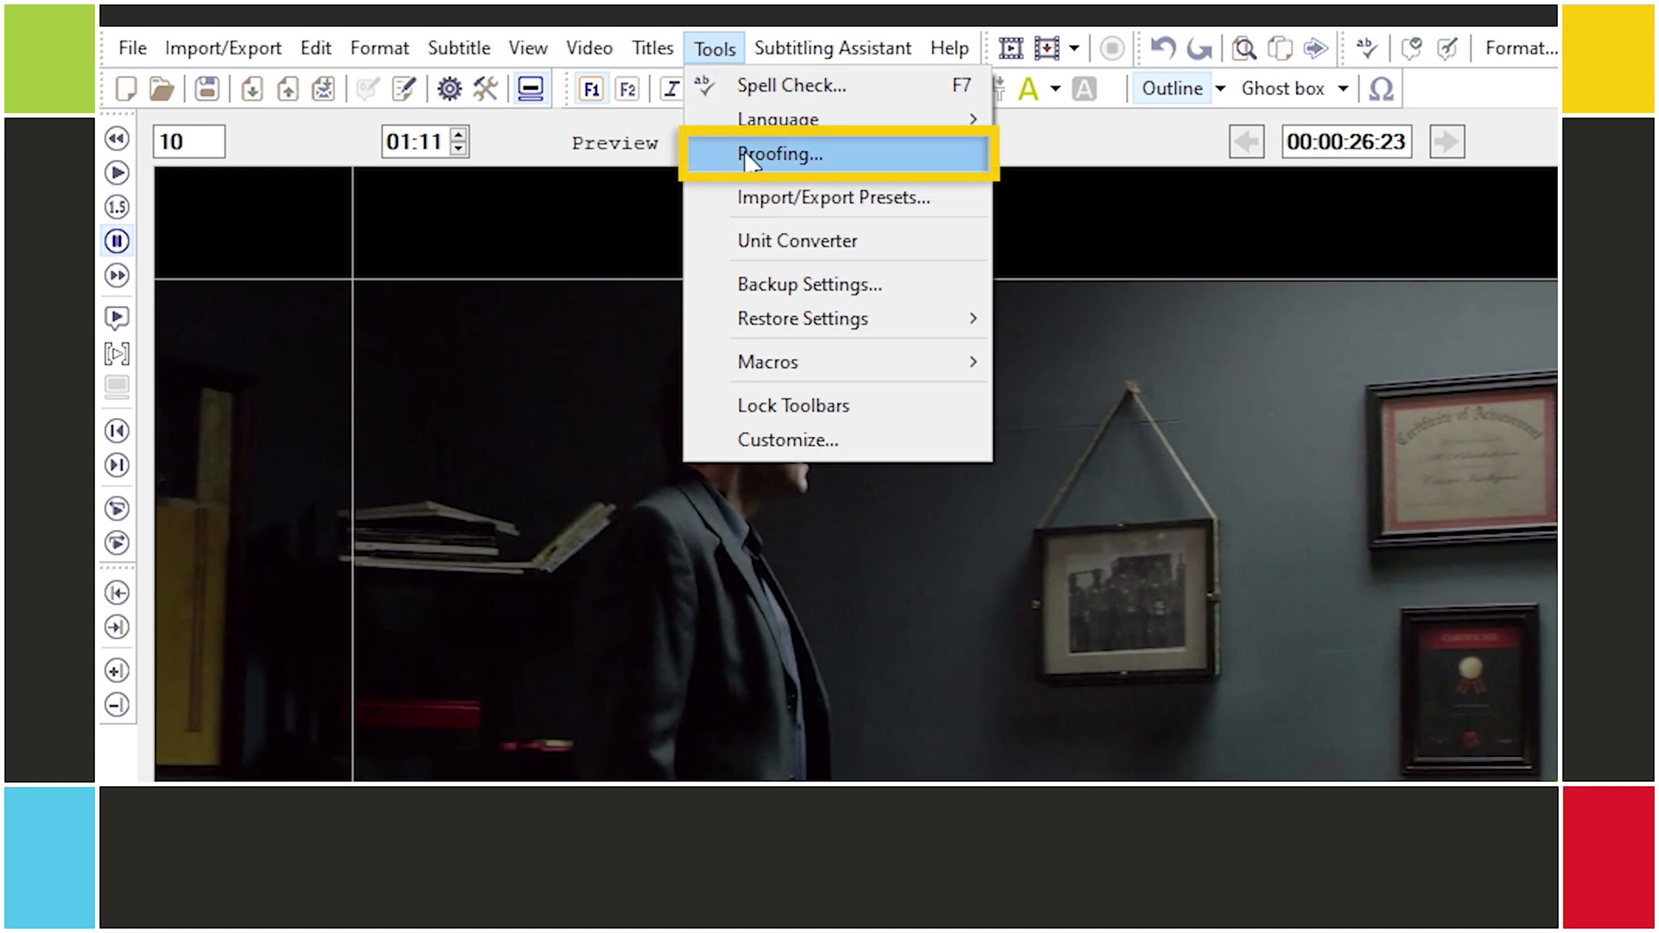